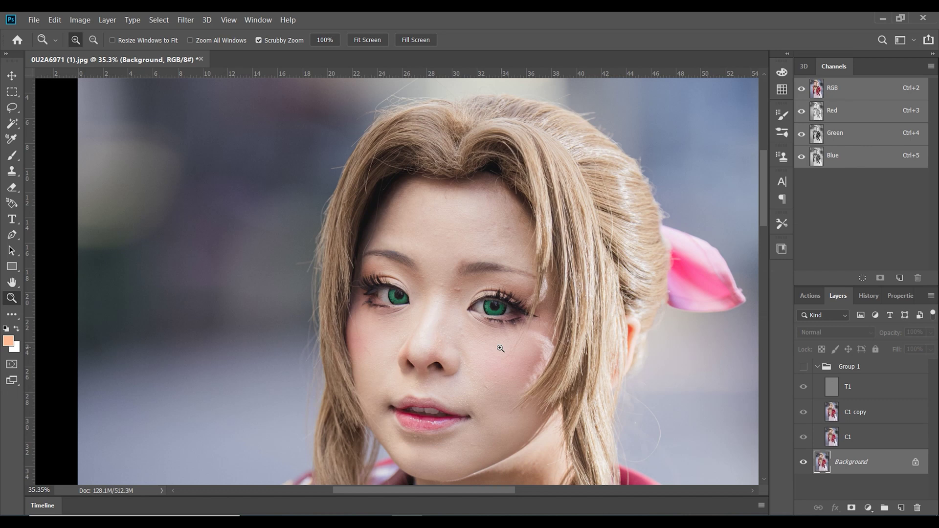
Show Group 1's retouch, zoom out, and toggle it to compare with the original portrait.
click(802, 367)
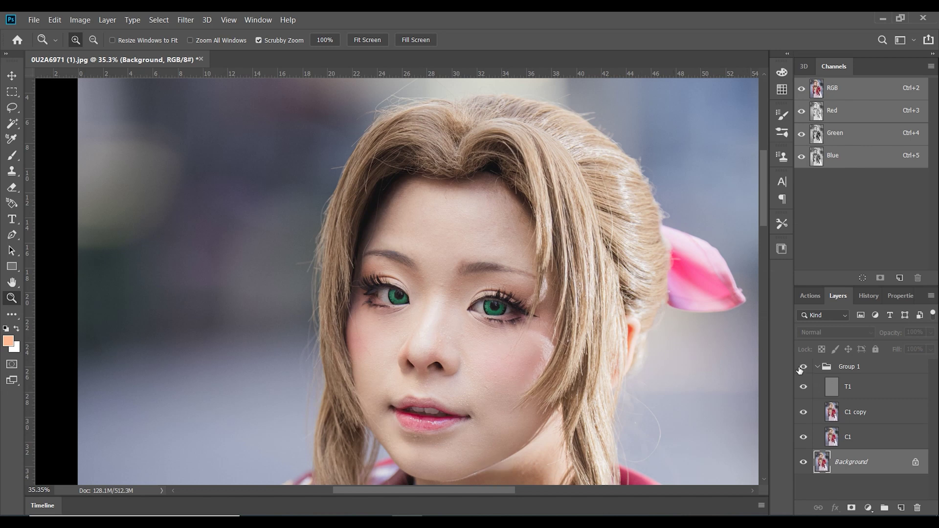
scroll(625, 321, down, 5)
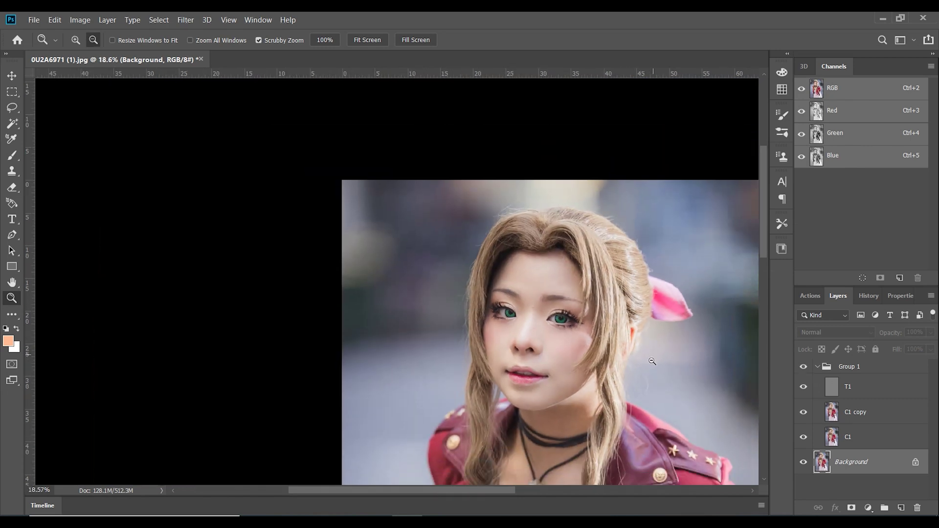
drag(501, 492, 546, 491)
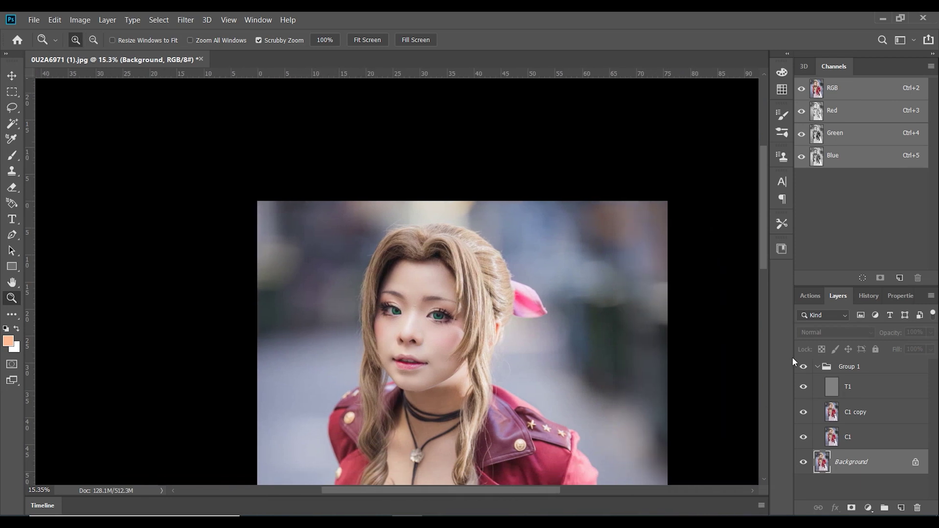
click(804, 369)
click(804, 369)
scroll(508, 419, up, 2)
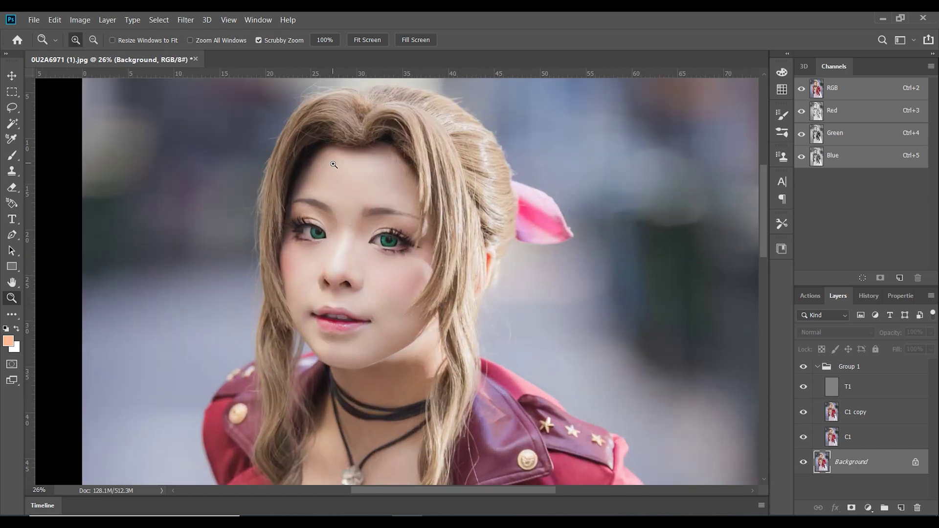
scroll(198, 120, up, 1)
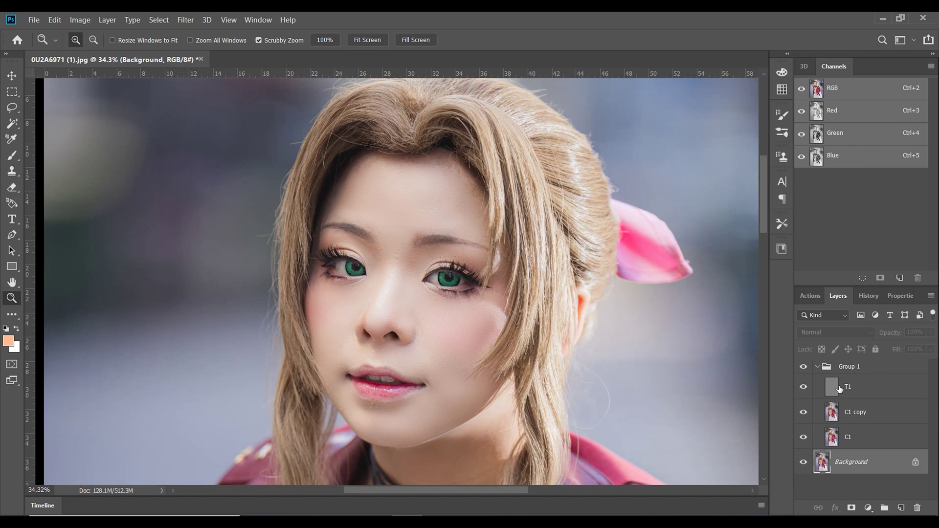
Delete Group 1, duplicate Background twice, rename the copies C1 and T1, and select C1.
drag(847, 367, 917, 507)
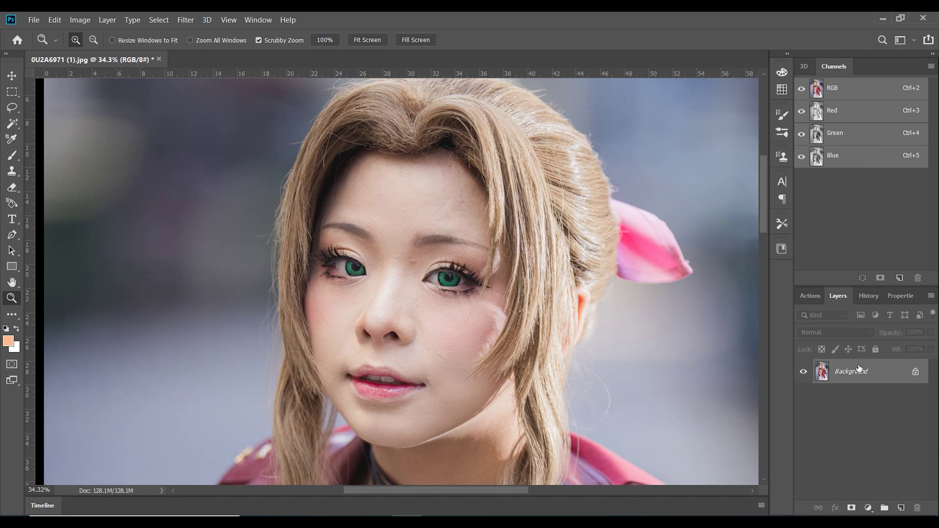
drag(859, 367, 901, 507)
double_click(859, 395)
text(Cl)
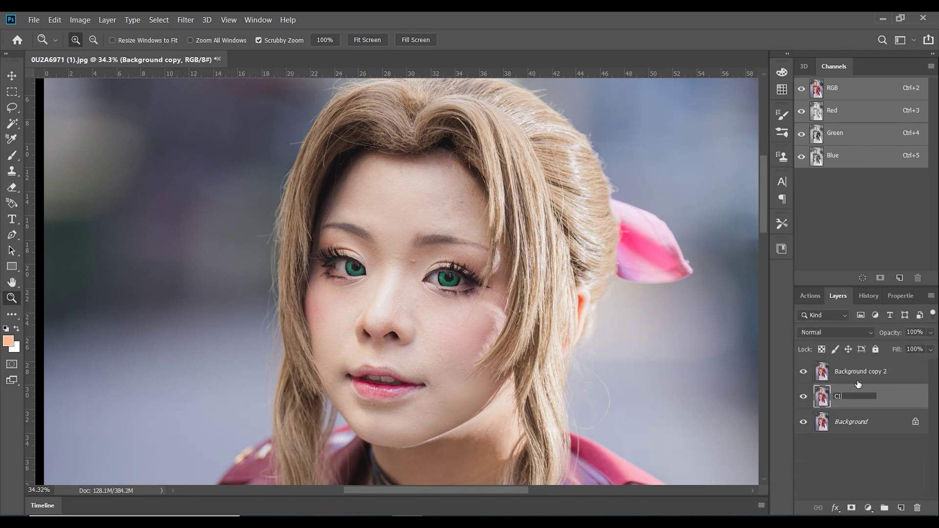
double_click(859, 372)
text(T1)
click(866, 397)
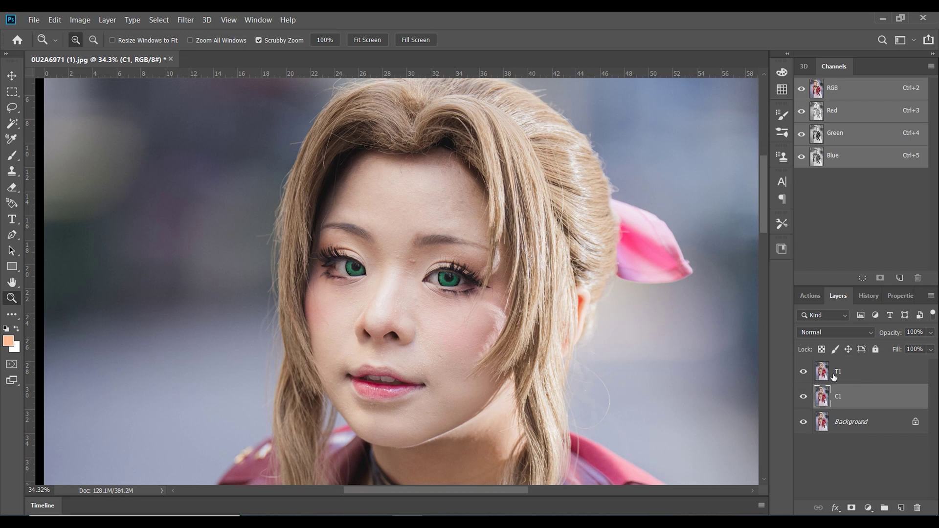
Hide T1 and preview a Gaussian Blur on C1's skin between the eyes and cheek.
click(803, 371)
click(185, 20)
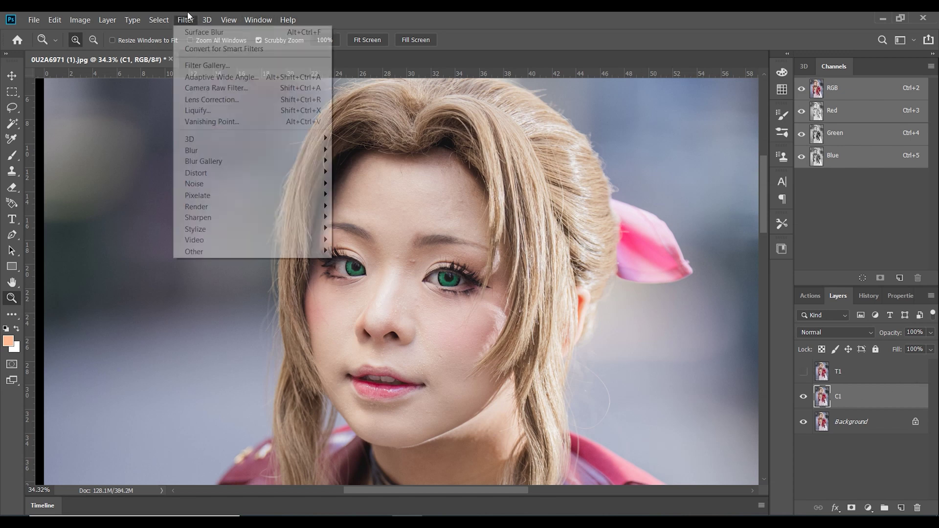
mouse_move(291, 150)
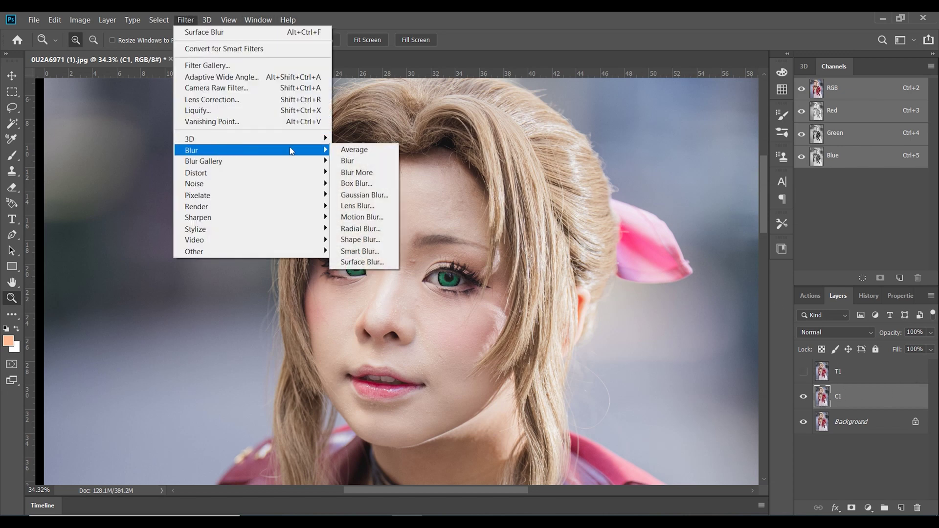
click(360, 196)
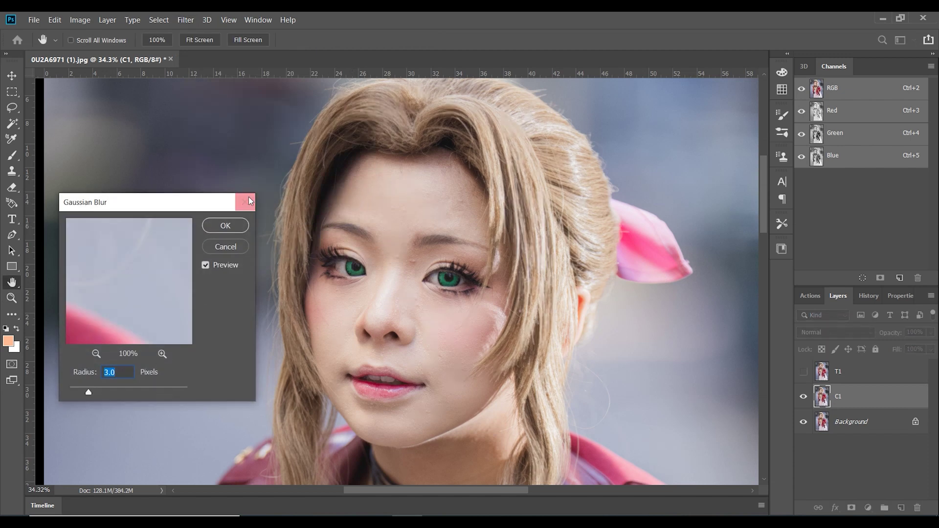
drag(75, 202, 493, 219)
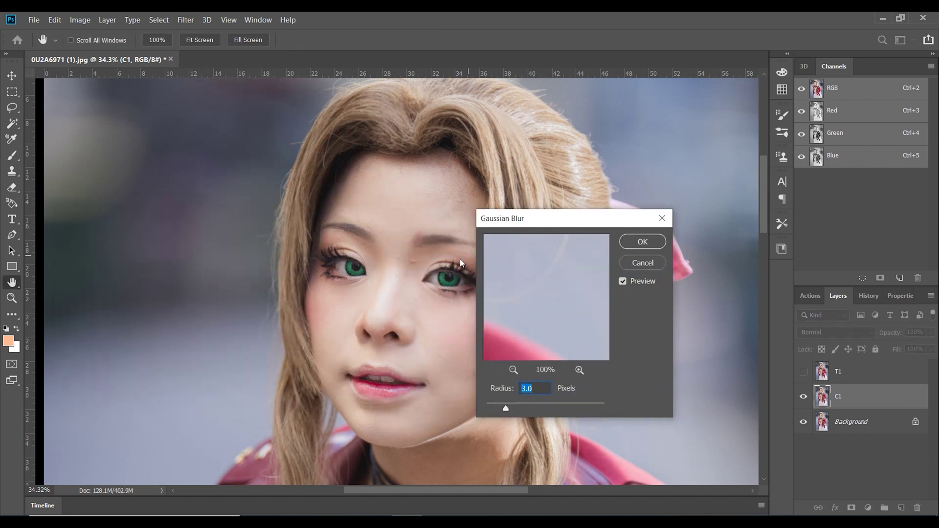
click(415, 263)
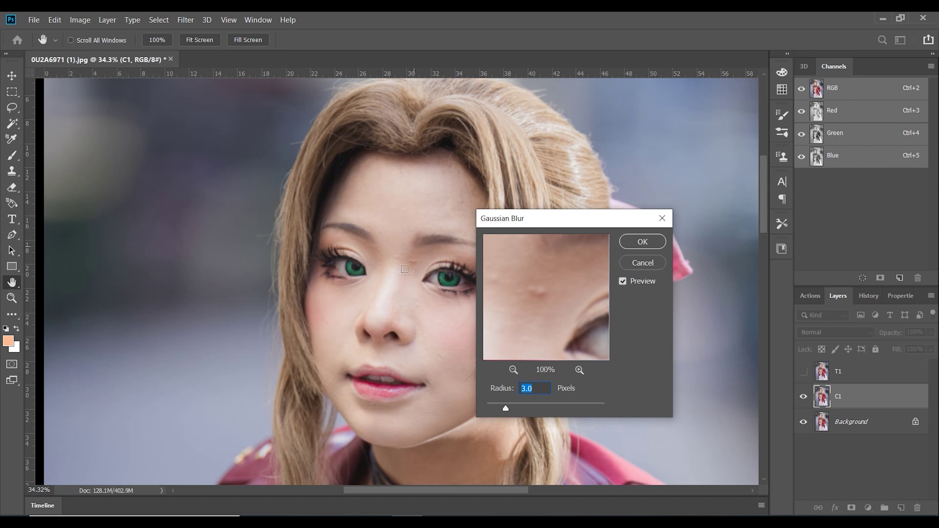
click(416, 299)
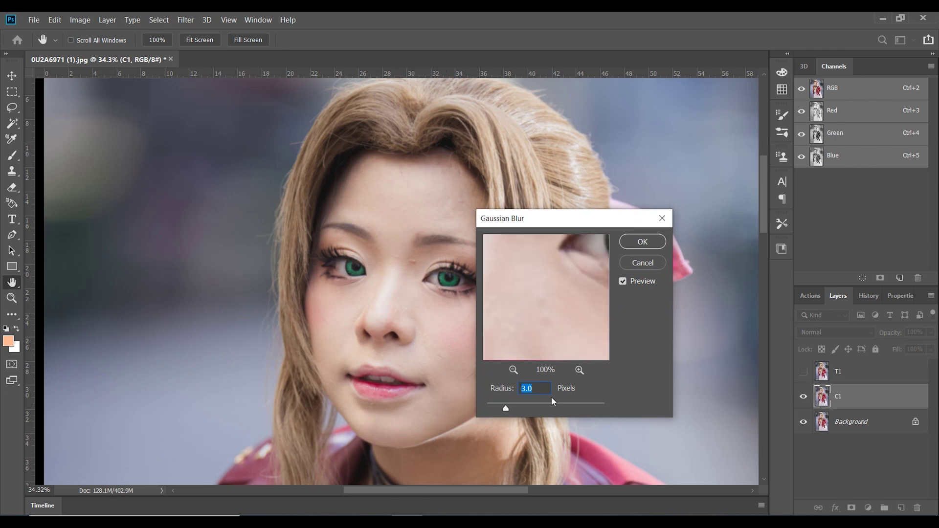
Try blur radii from 0.8 to 2.4, then apply the Gaussian Blur at 3.0 pixels.
drag(506, 408, 491, 408)
click(448, 311)
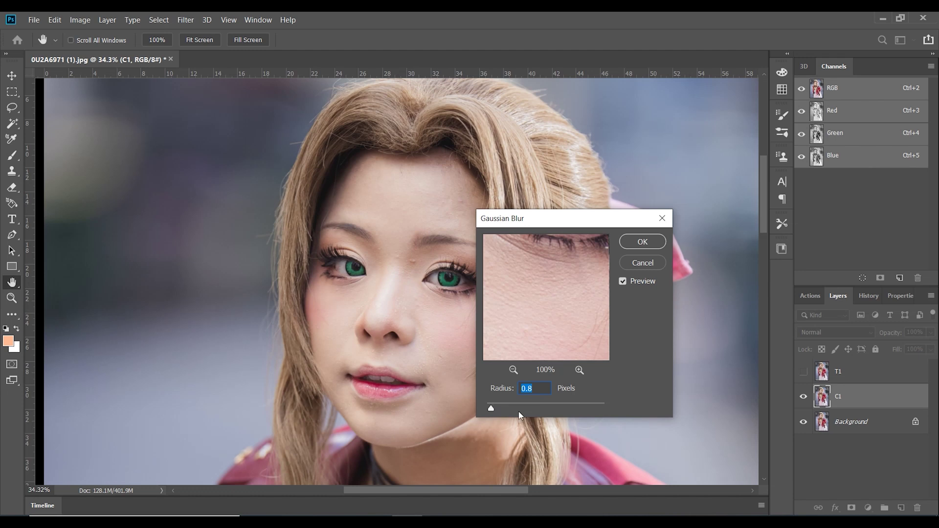
drag(495, 410, 504, 410)
drag(503, 409, 509, 411)
drag(507, 407, 506, 407)
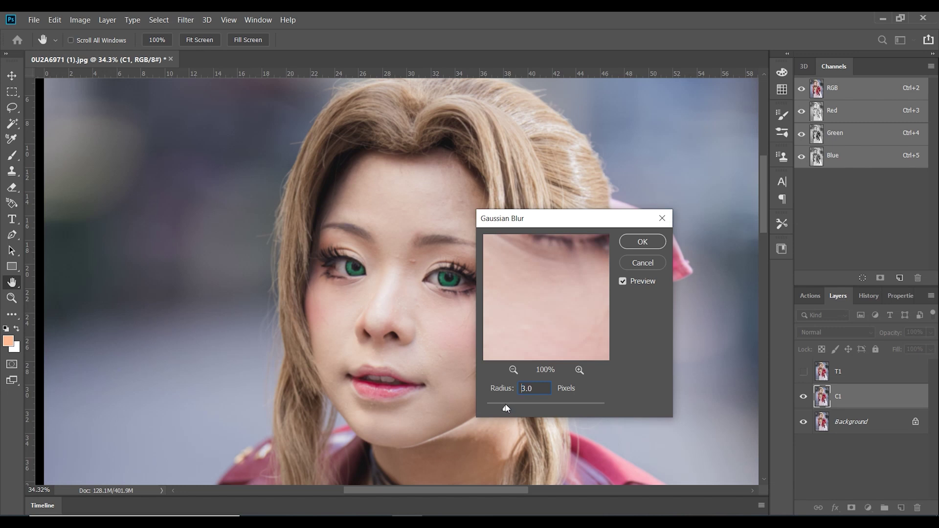
click(637, 240)
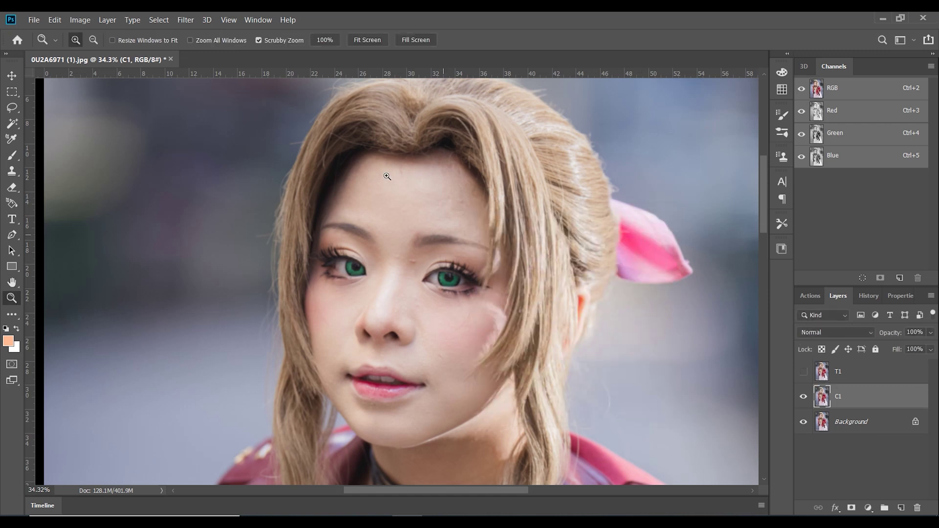
Show T1 and apply image from C1 onto it with scale 2 and offset 128.
click(803, 372)
click(868, 373)
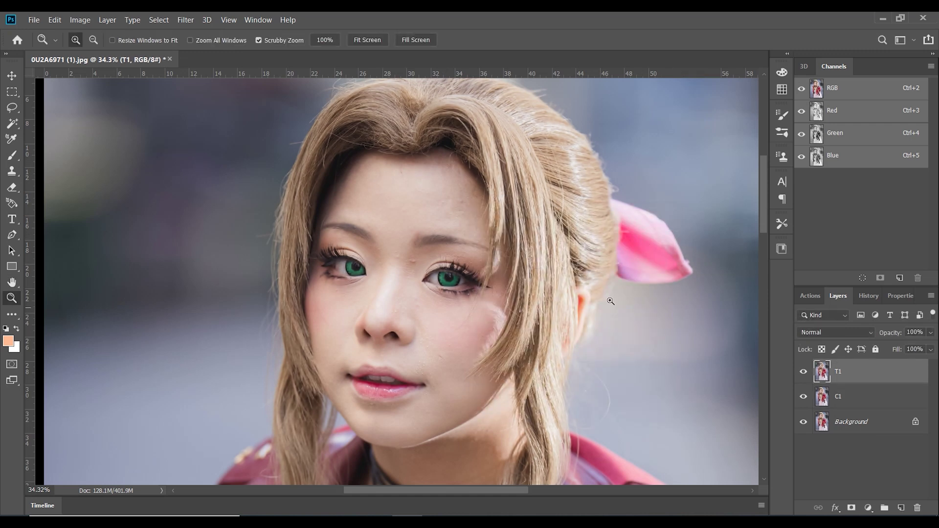
click(80, 20)
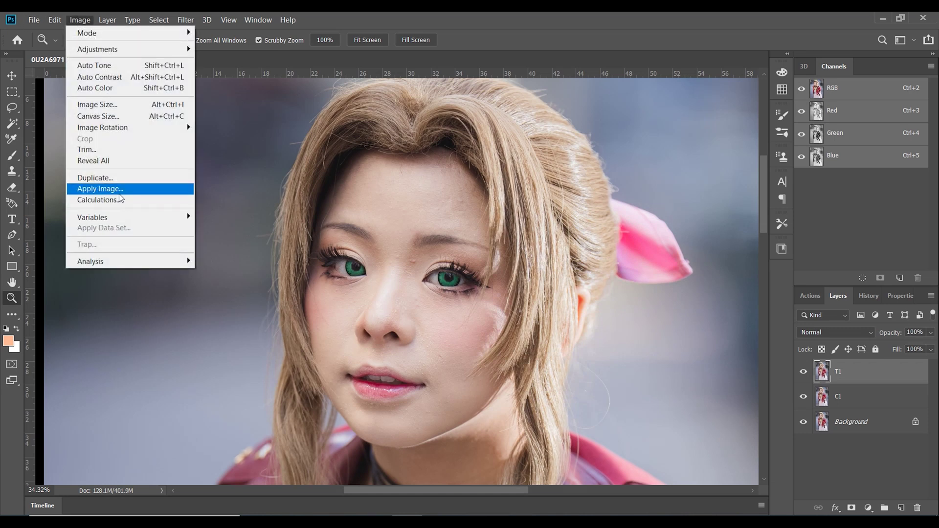
click(100, 189)
click(493, 100)
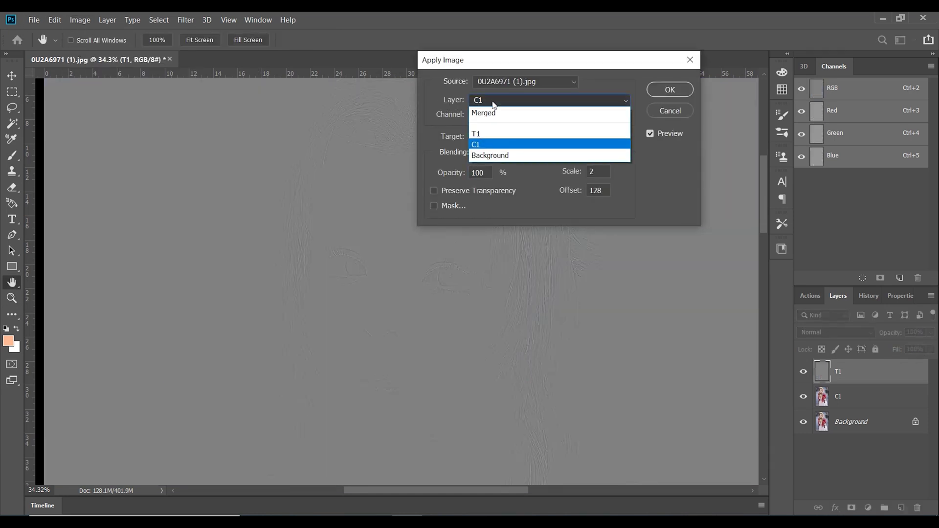
click(498, 144)
click(656, 90)
Zoom in on the eyes to inspect the grey texture, then zoom back out.
key(z)
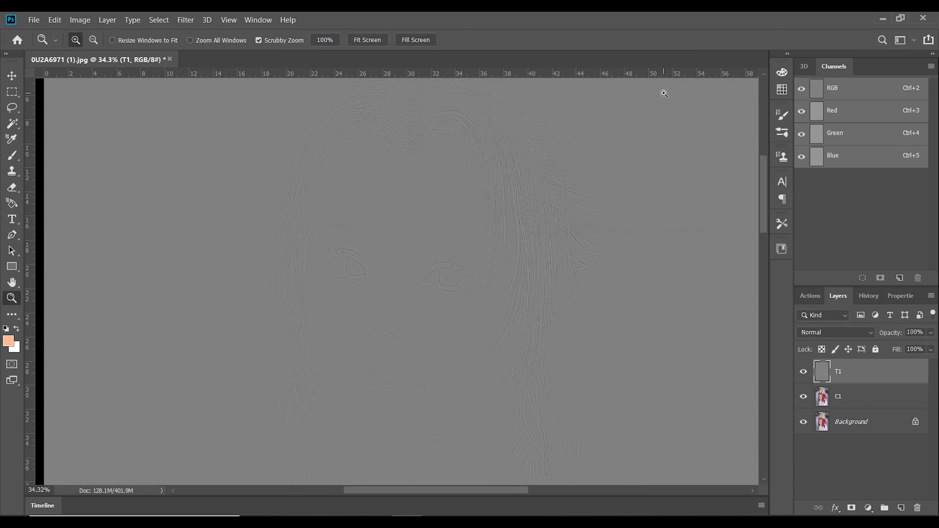
scroll(380, 283, up, 1)
drag(380, 282, 625, 468)
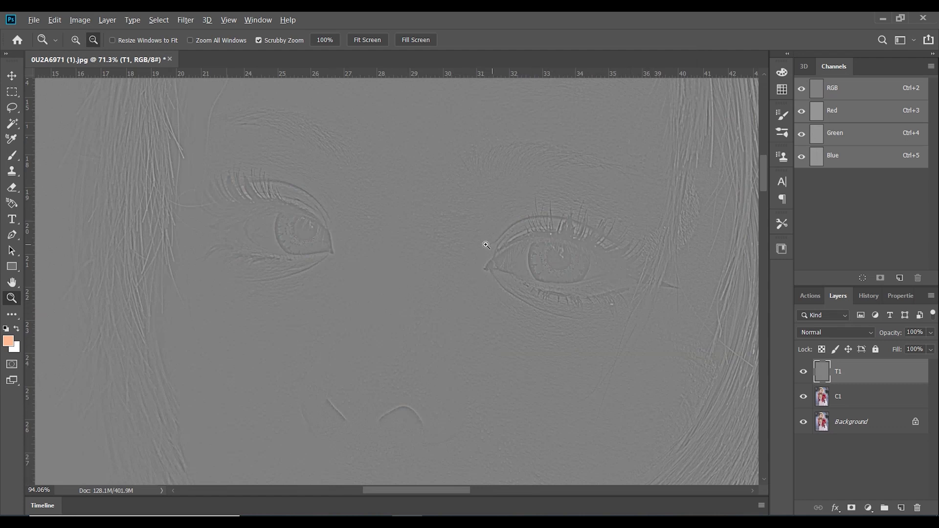
alt+click(494, 214)
Put T1 (Linear Light) and C1 together into a new Group 1.
click(851, 332)
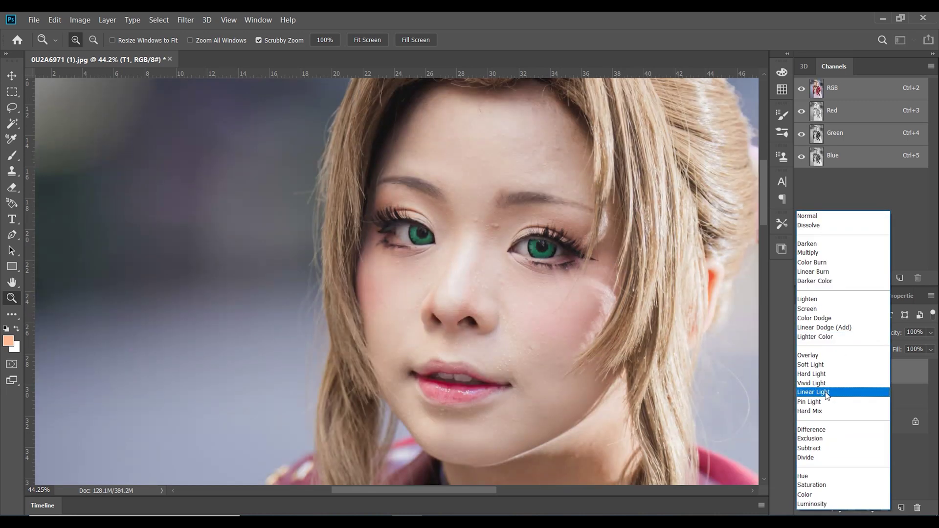
click(826, 392)
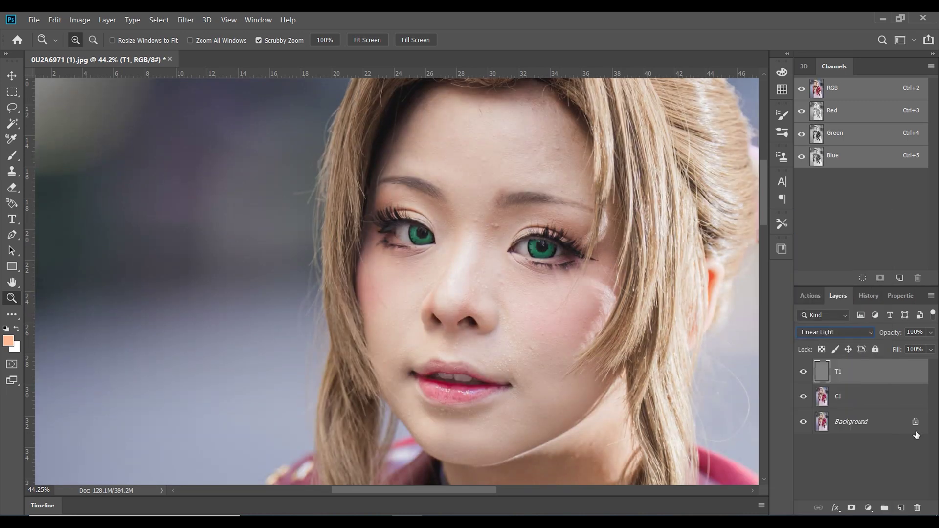
shift+click(845, 397)
drag(845, 402, 885, 508)
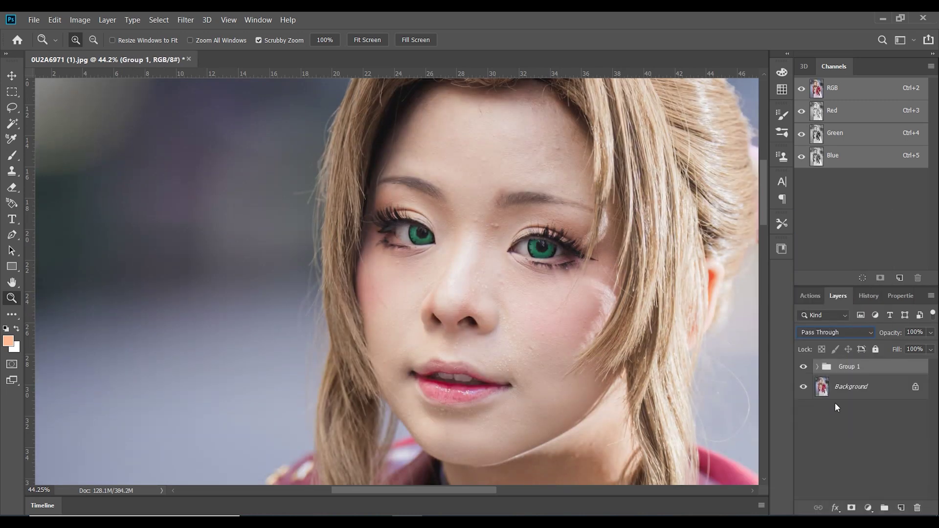
Toggle Group 1's visibility to compare before and after, then expand it.
click(803, 366)
click(803, 366)
click(803, 367)
click(817, 367)
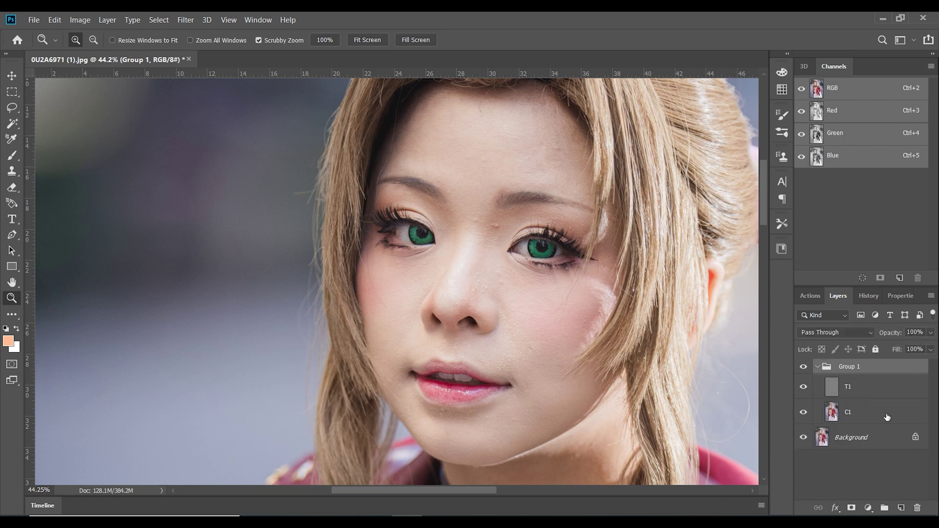
Select T1 and C1 inside Group 1, then make C1 and finally Background active.
click(873, 394)
shift+click(860, 417)
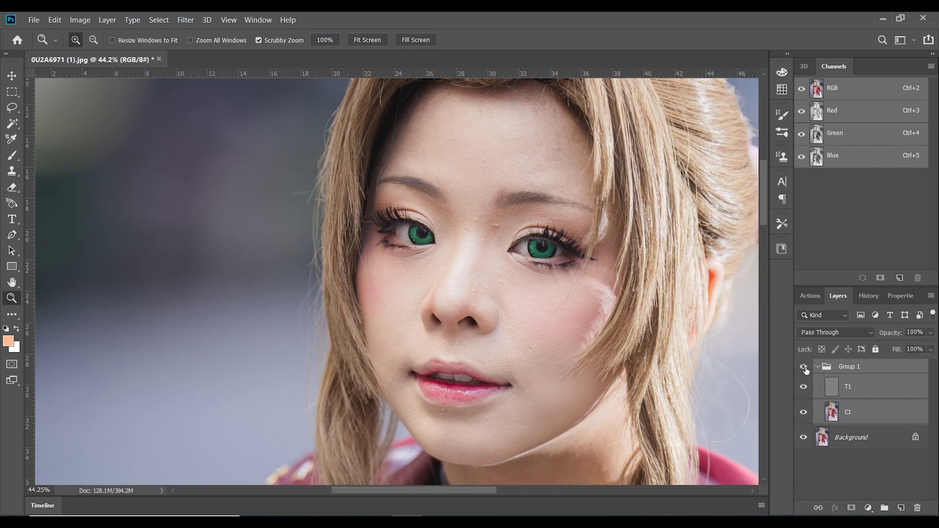
drag(480, 492, 490, 492)
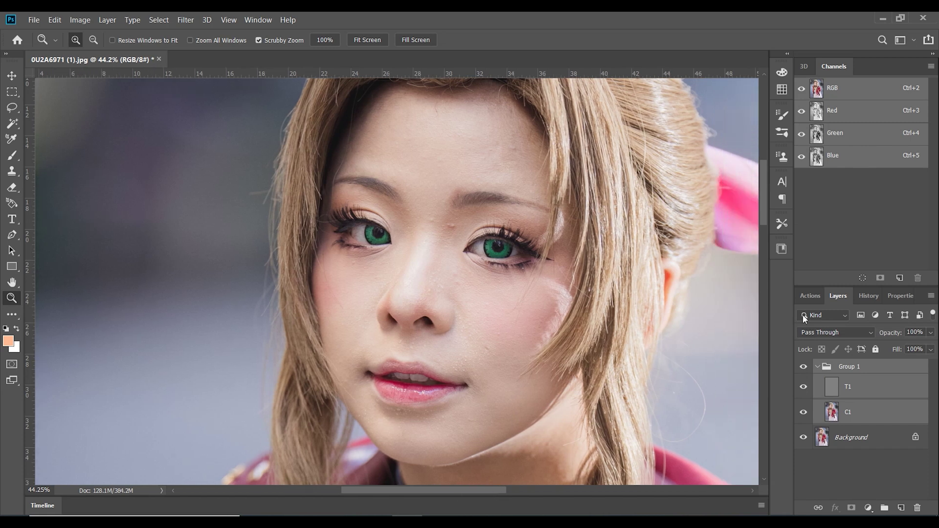
click(857, 412)
scroll(581, 328, up, 1)
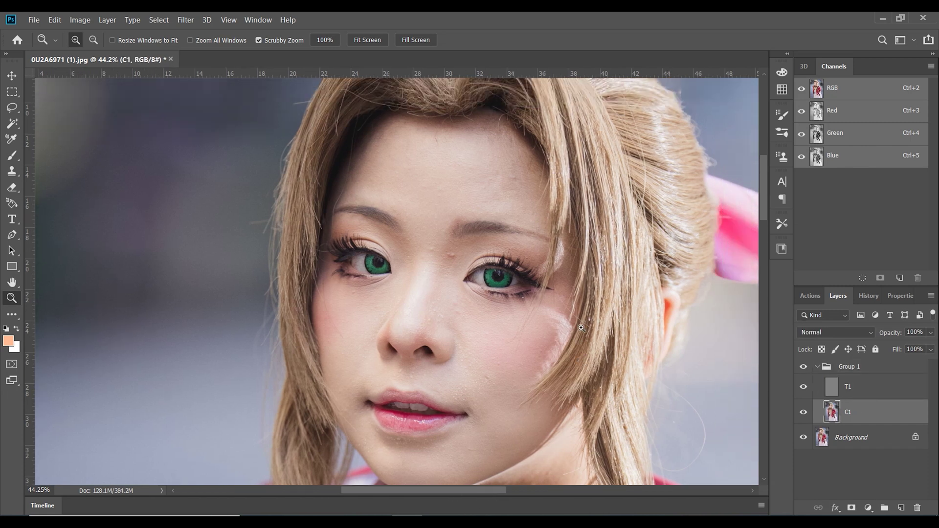
click(863, 437)
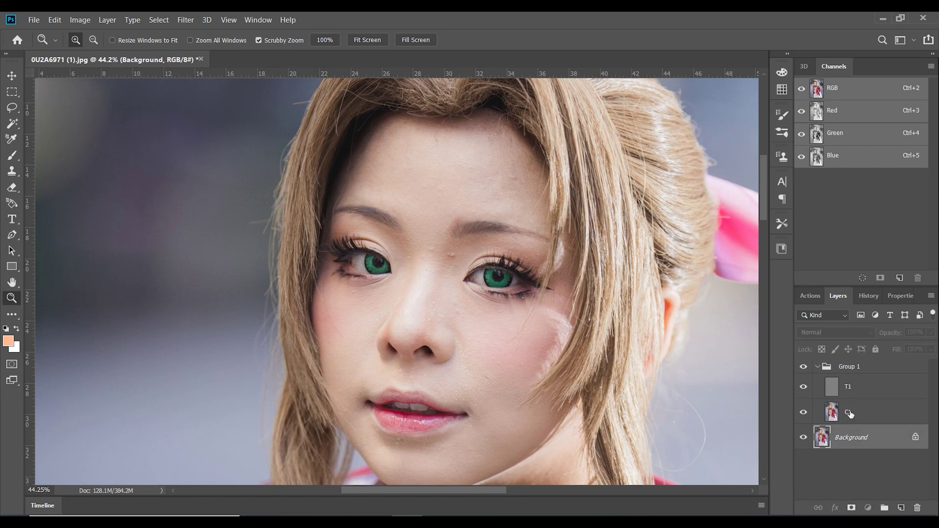
Duplicate C1 as a new C1 copy layer and pick the Lasso tool.
click(863, 417)
drag(863, 417, 900, 508)
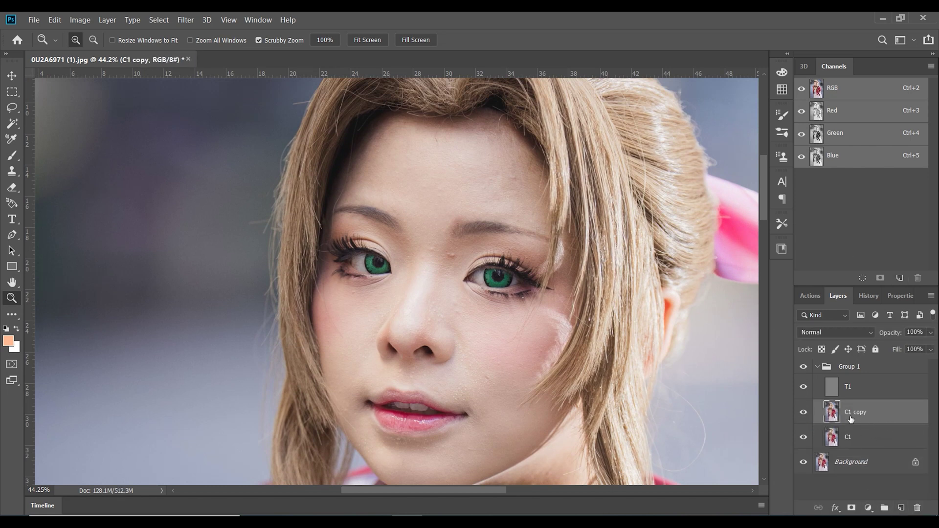
click(185, 19)
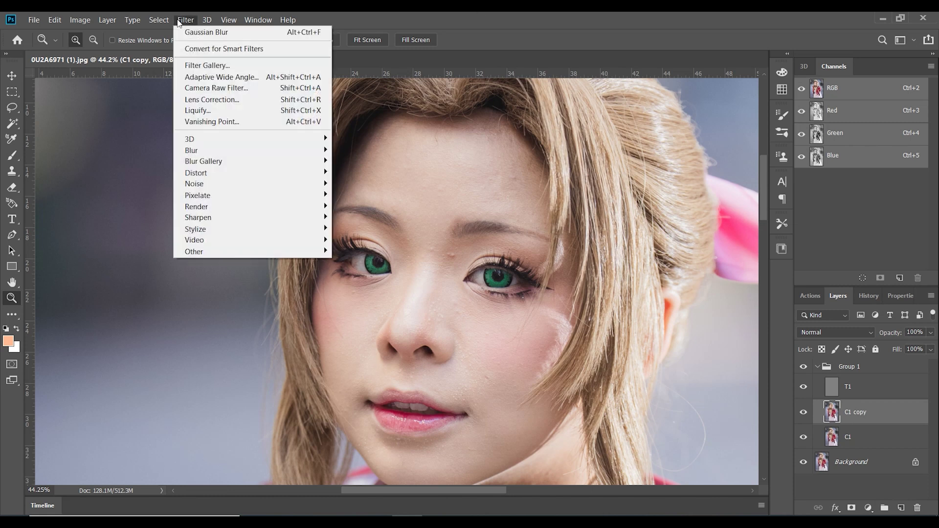
mouse_move(159, 19)
click(8, 110)
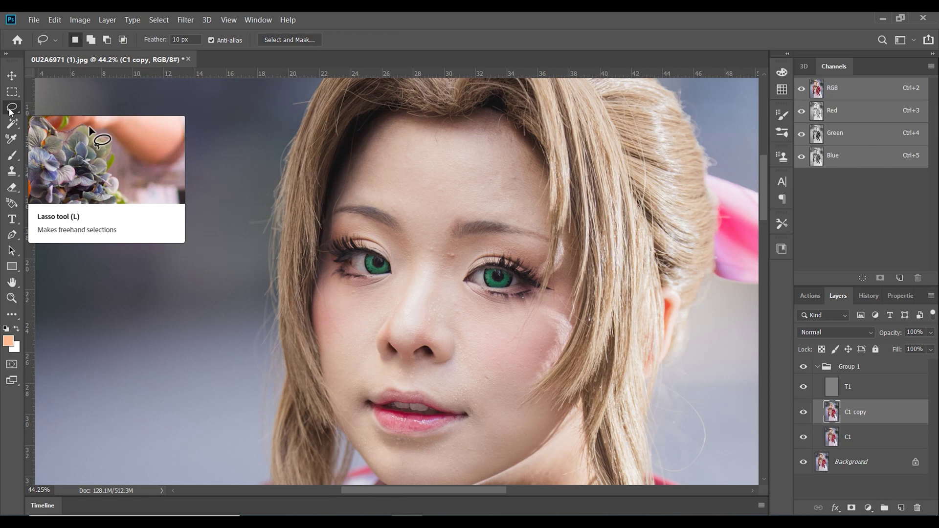
Lasso the forehead, cheek and left-side facial skin with a 10 px feather.
mouse_move(360, 174)
mouse_down()
mouse_move(405, 130)
mouse_move(494, 136)
mouse_move(521, 163)
mouse_move(534, 206)
mouse_up()
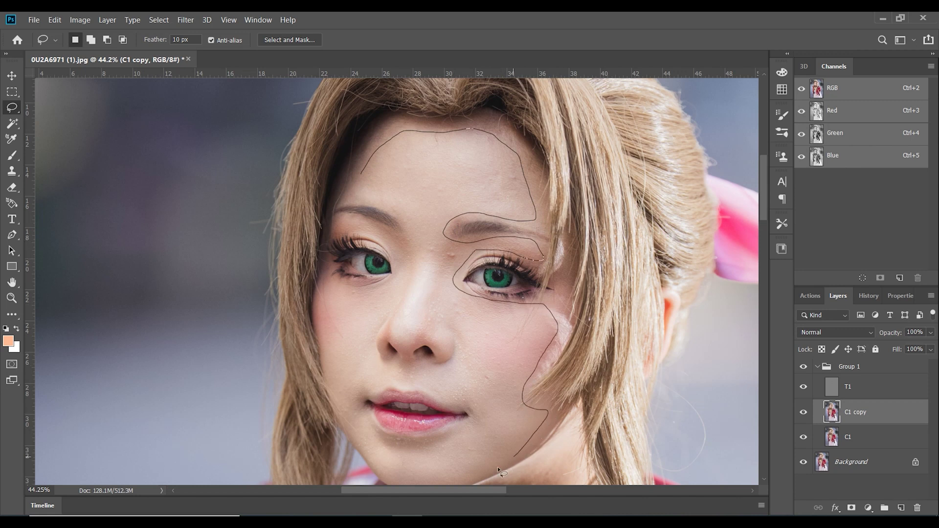
mouse_move(445, 448)
mouse_down()
mouse_move(495, 421)
mouse_move(465, 399)
mouse_move(415, 386)
mouse_move(477, 351)
mouse_move(423, 334)
mouse_move(414, 313)
mouse_move(442, 246)
mouse_up()
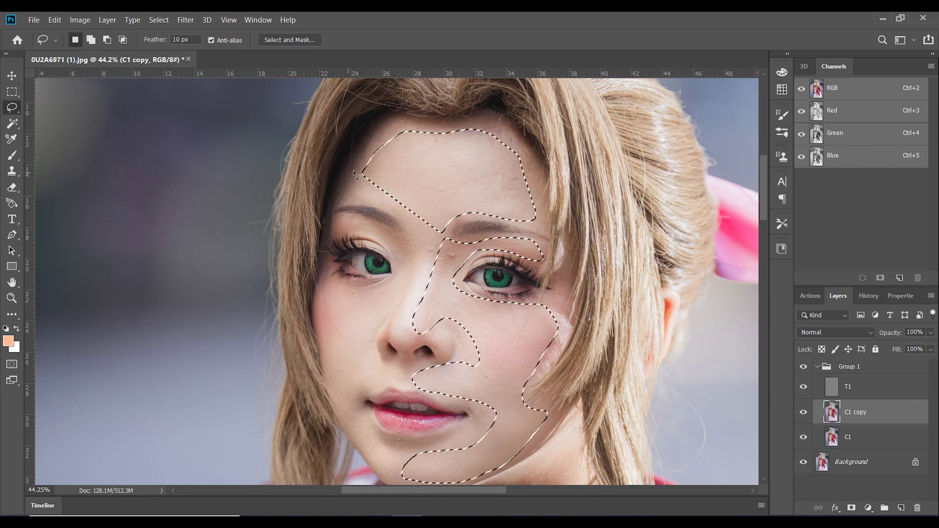
scroll(447, 218, down, 2)
mouse_move(363, 153)
mouse_down()
mouse_move(346, 163)
mouse_move(408, 204)
mouse_move(418, 229)
mouse_move(405, 258)
mouse_move(372, 272)
mouse_up()
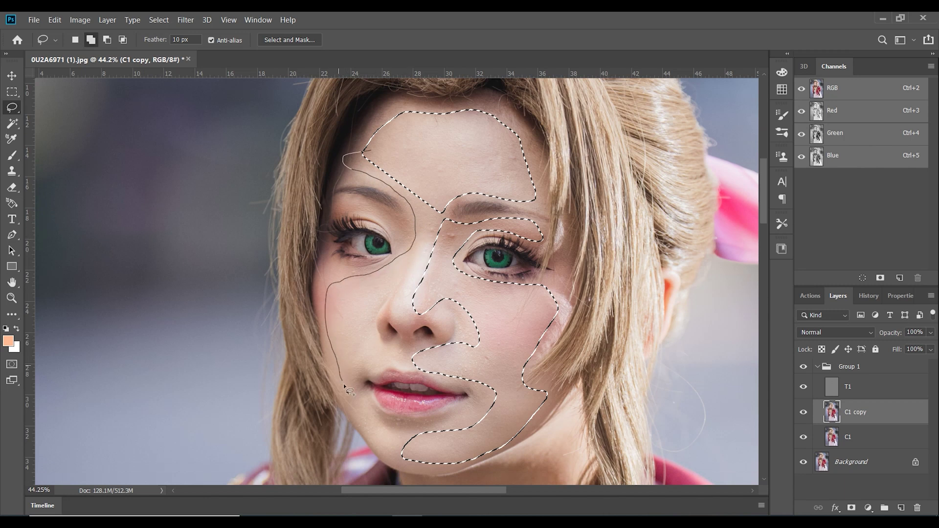
mouse_move(344, 385)
mouse_down()
mouse_move(391, 459)
mouse_move(427, 453)
mouse_move(374, 415)
mouse_up()
mouse_move(368, 362)
mouse_down()
mouse_move(401, 369)
mouse_move(405, 353)
mouse_up()
mouse_move(387, 307)
mouse_down()
mouse_move(405, 295)
mouse_move(434, 213)
mouse_move(397, 143)
mouse_move(378, 152)
mouse_up()
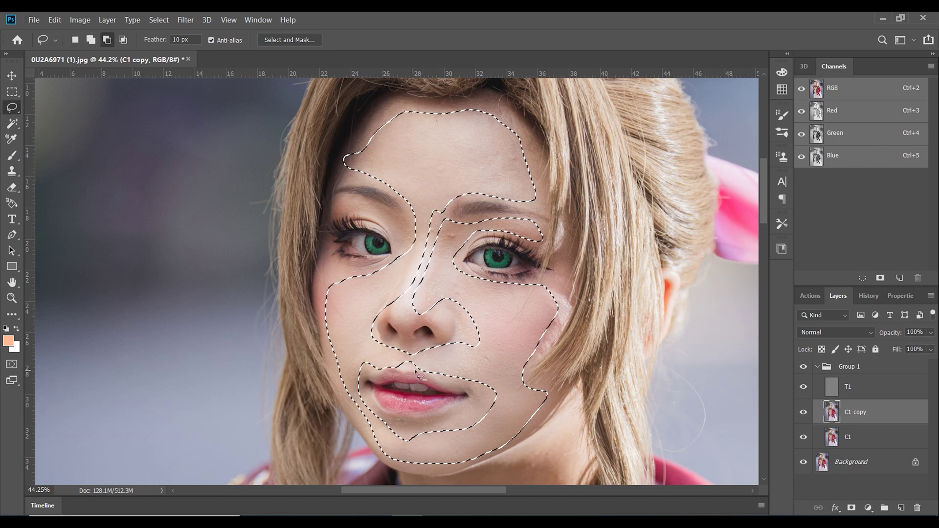
Subtract the lips and nose from the selection and add the inner brow skin.
drag(430, 383, 386, 371)
mouse_move(379, 422)
mouse_down()
mouse_move(447, 427)
mouse_move(406, 442)
mouse_move(376, 421)
mouse_up()
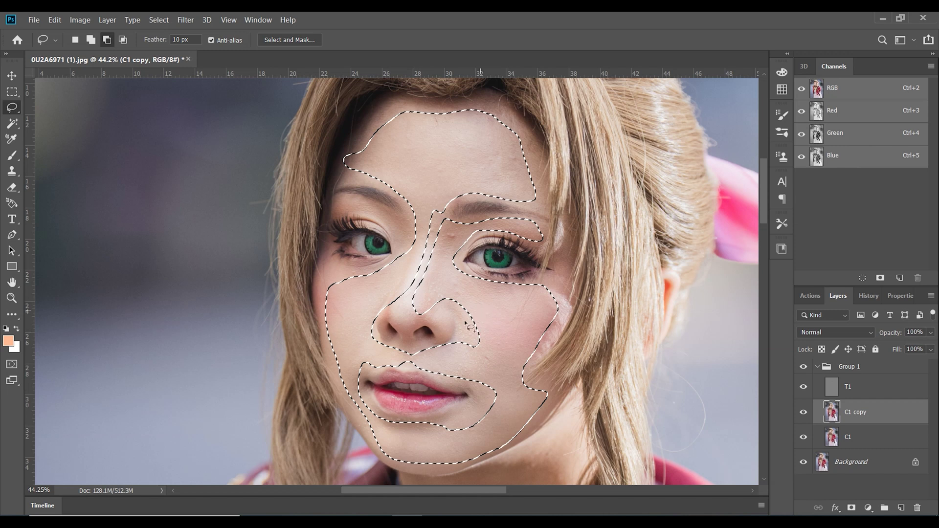
mouse_move(466, 324)
mouse_down()
mouse_move(483, 369)
mouse_move(498, 321)
mouse_move(450, 296)
mouse_up()
mouse_move(410, 286)
mouse_down()
mouse_move(434, 236)
mouse_move(433, 263)
mouse_move(411, 288)
mouse_up()
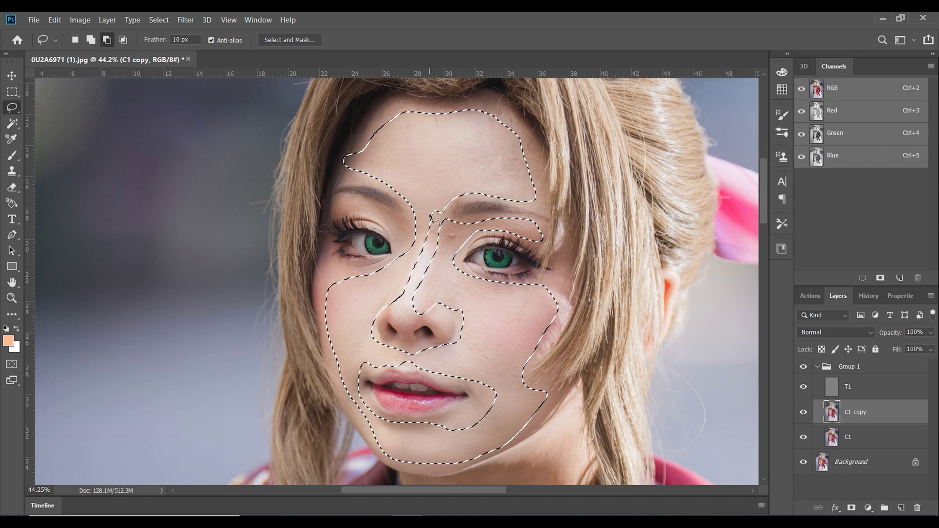
key(alt)
mouse_move(452, 197)
mouse_down()
mouse_move(454, 219)
mouse_move(430, 218)
mouse_move(427, 234)
mouse_move(440, 229)
mouse_up()
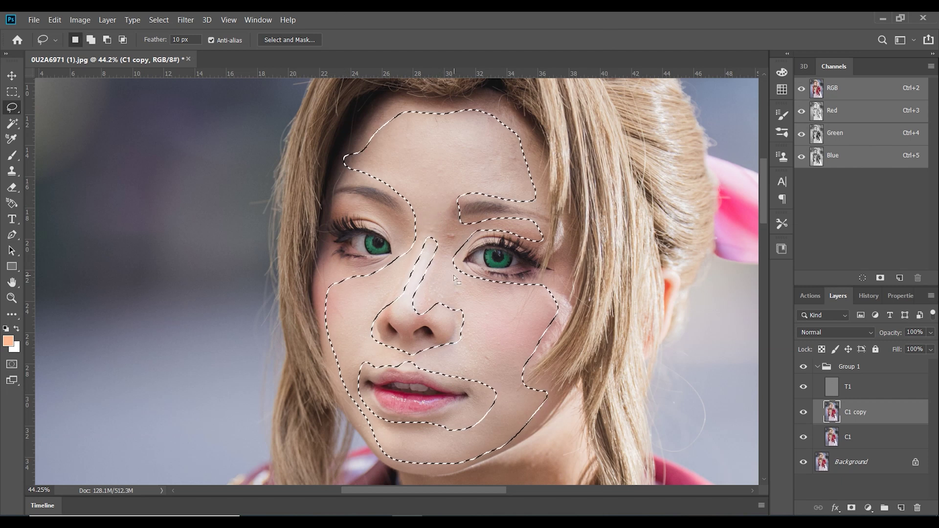
Open Surface Blur on the skin selection, settling at Radius 23 and Threshold 57, preview off.
click(186, 19)
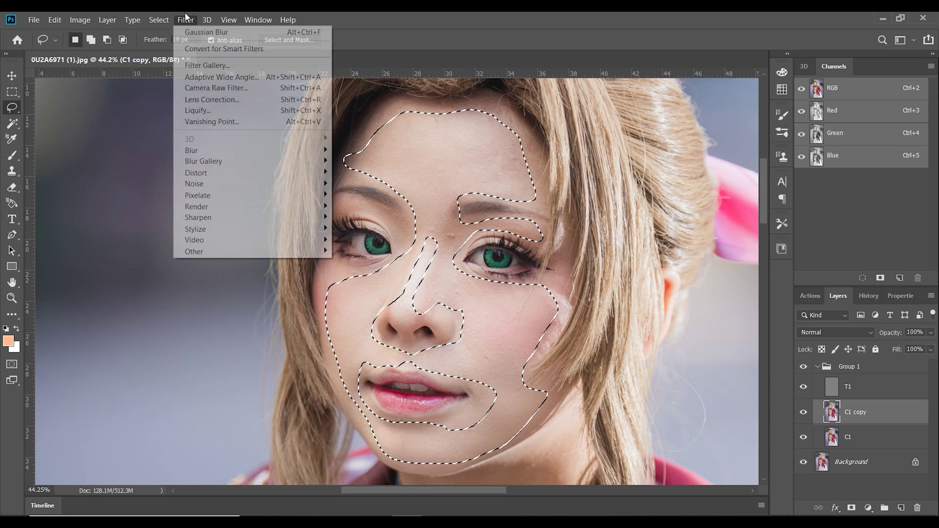
mouse_move(210, 150)
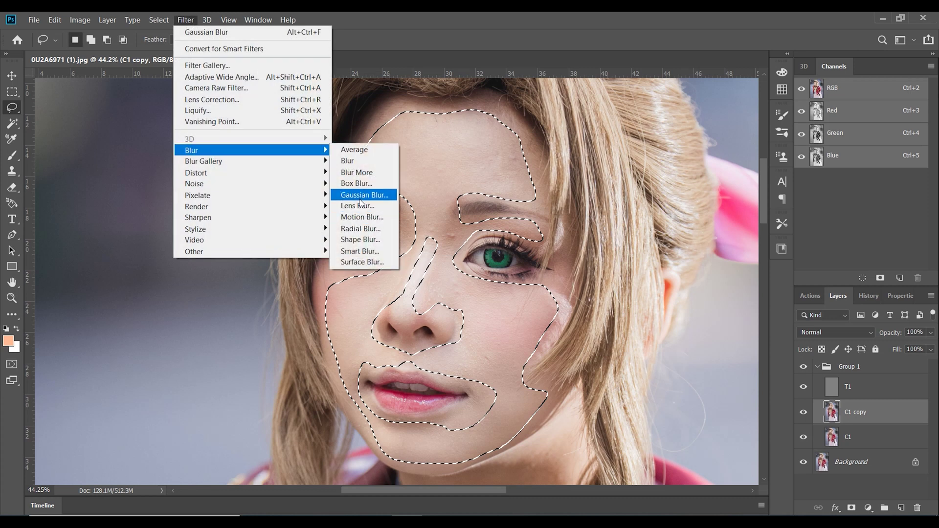
click(359, 263)
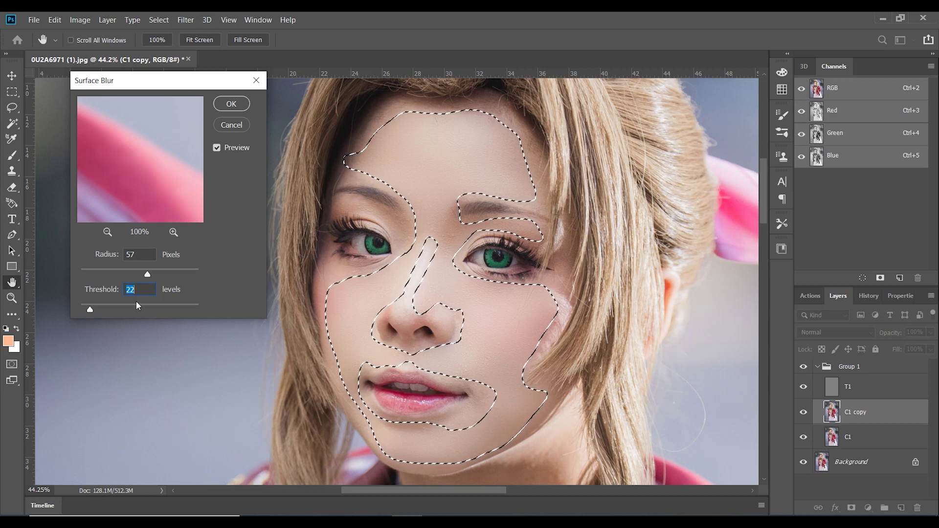
drag(146, 276, 98, 275)
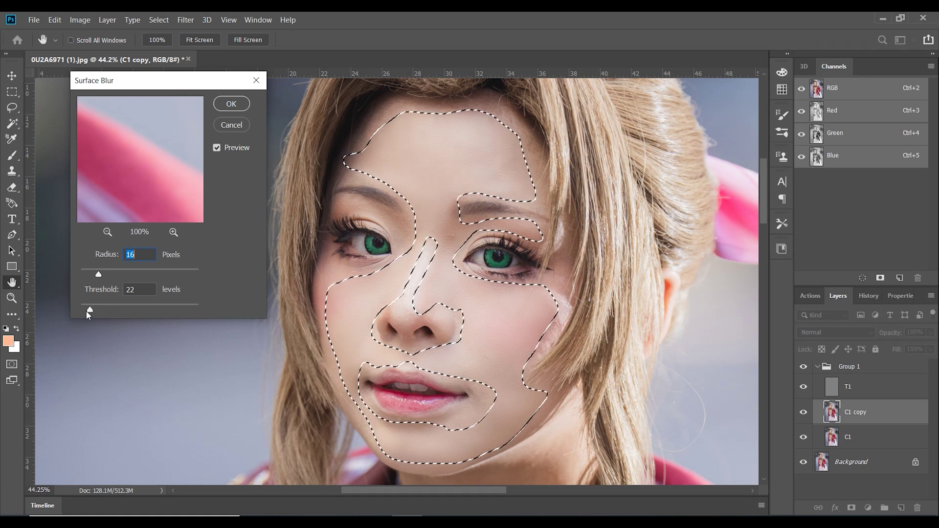
drag(88, 310, 107, 311)
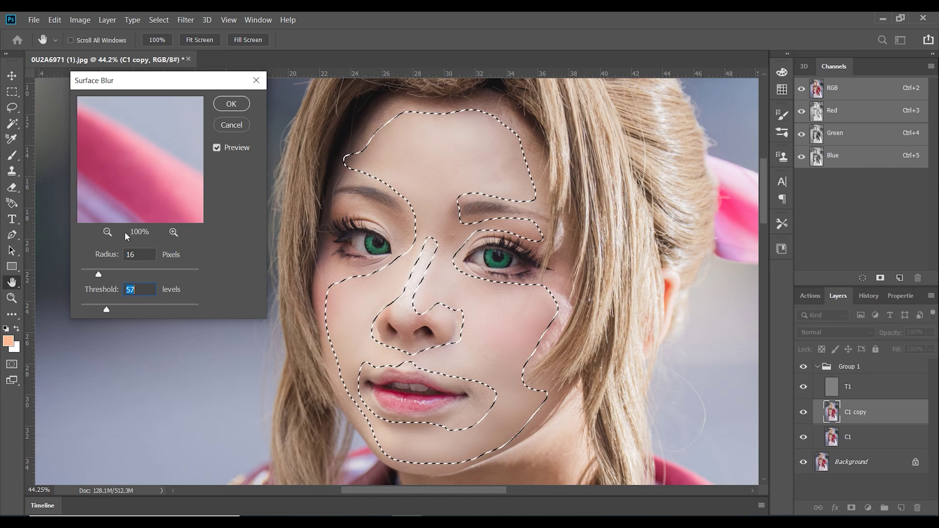
drag(97, 275, 107, 276)
key(shift+Tab)
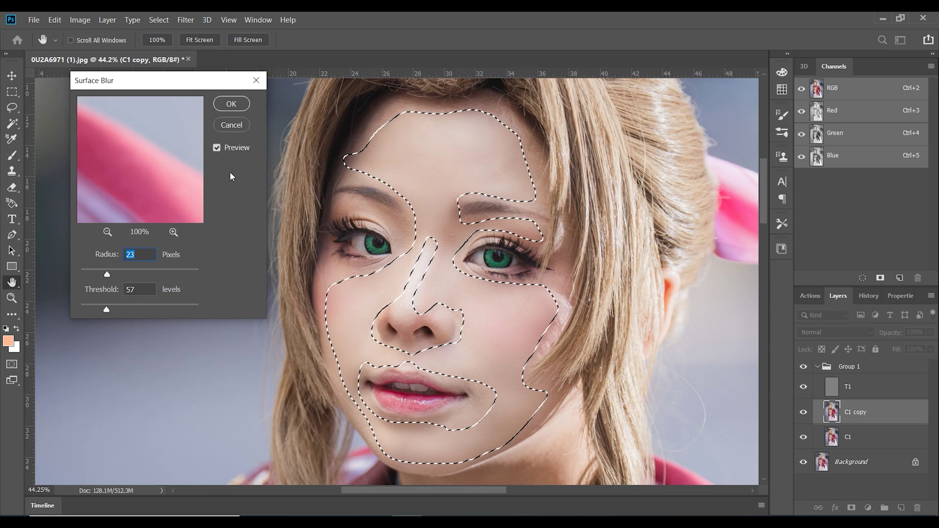
click(217, 148)
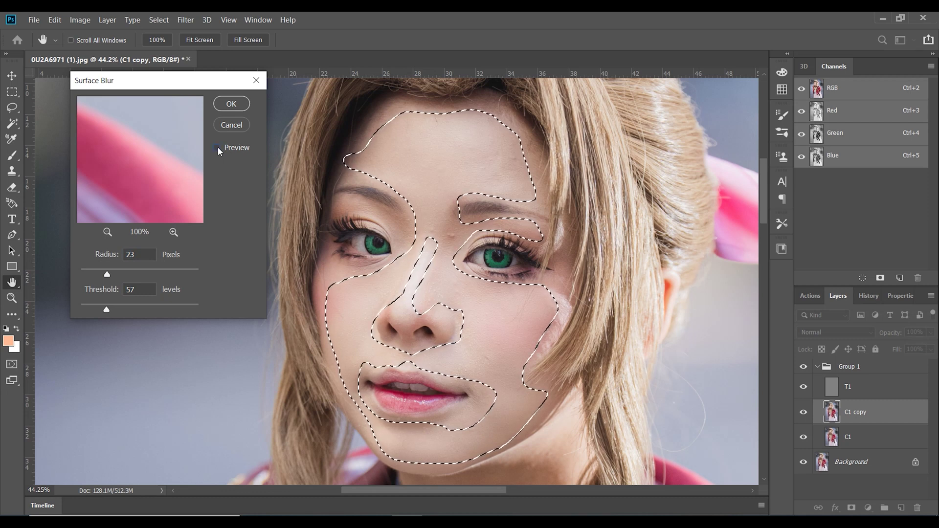
Re-enable preview and raise the Surface Blur Radius to 51, keeping Threshold 57.
click(217, 147)
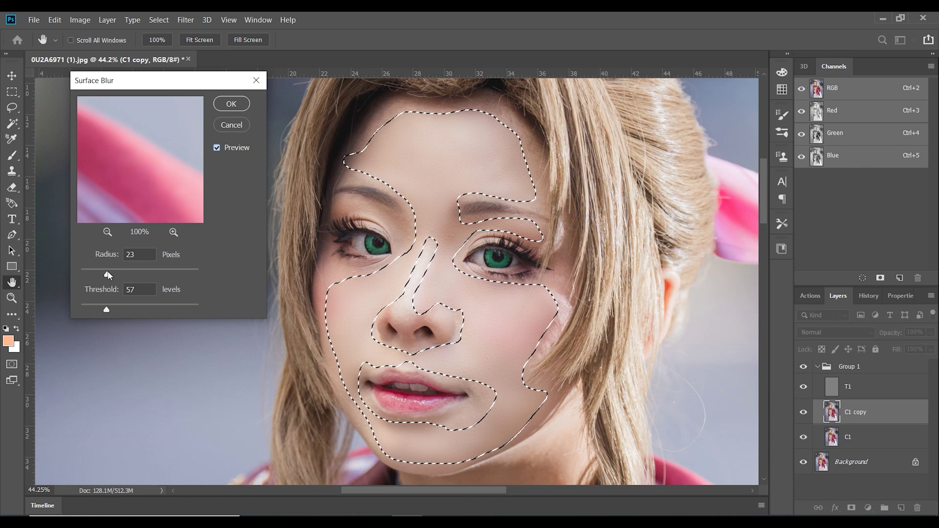
drag(106, 275, 148, 275)
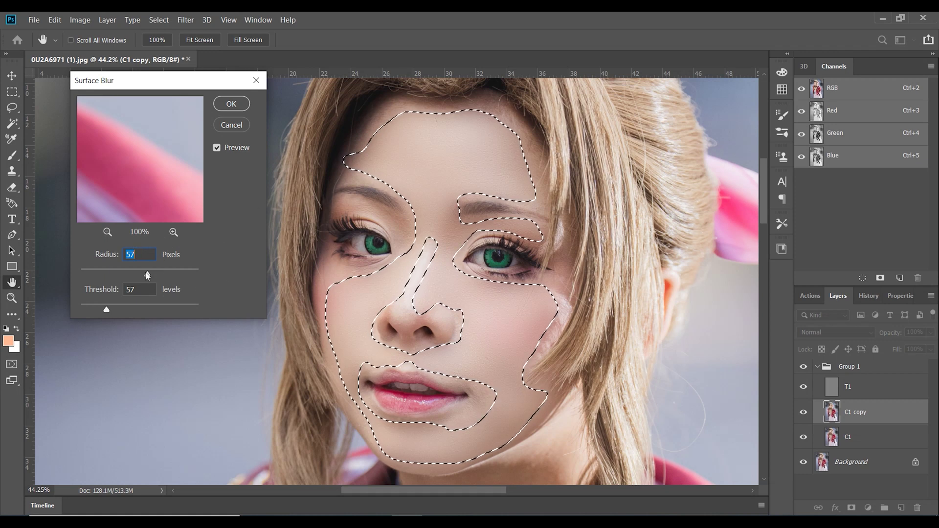
drag(147, 277, 141, 277)
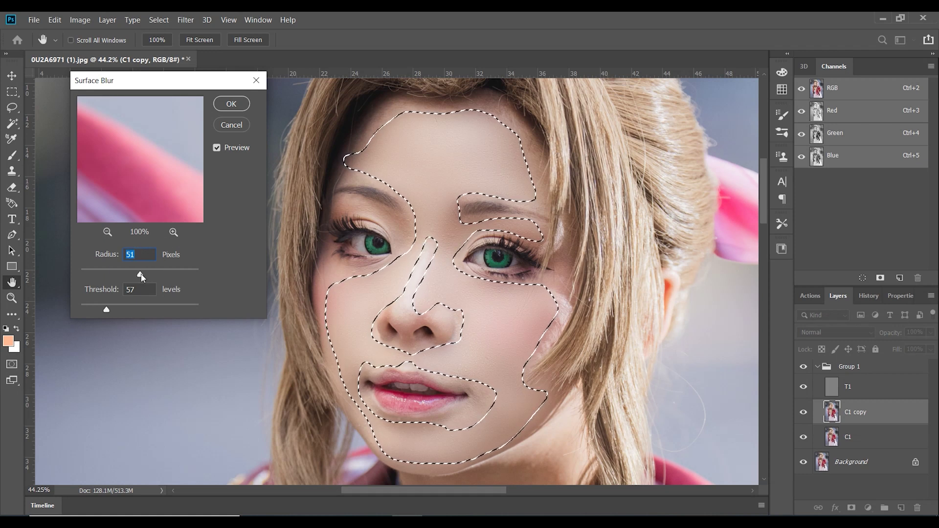
Apply the Surface Blur and deselect the face.
click(231, 104)
right_click(490, 159)
click(495, 164)
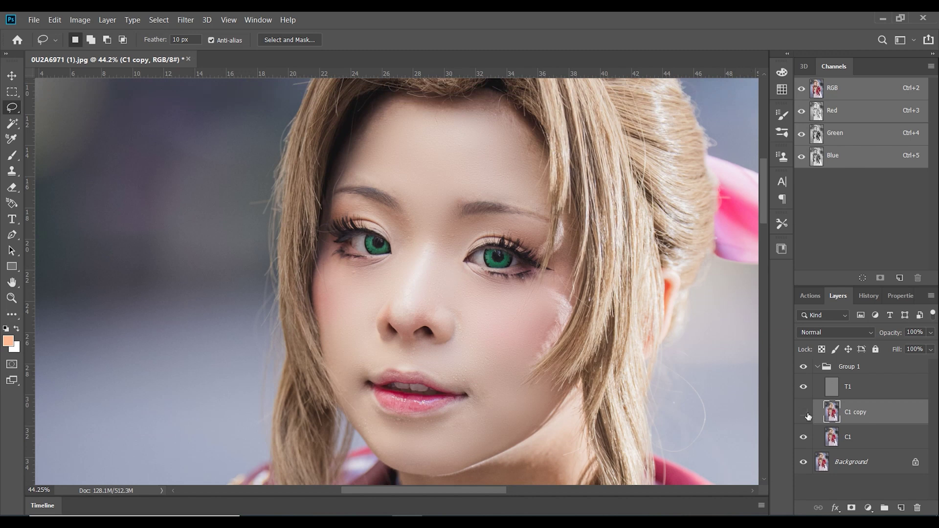
Toggle the C1 copy layer on and off to compare the skin smoothing.
click(803, 412)
click(804, 414)
click(804, 414)
click(804, 414)
click(805, 414)
click(804, 413)
Lasso the pale cheek patch beside the hair on the right.
scroll(368, 357, down, 2)
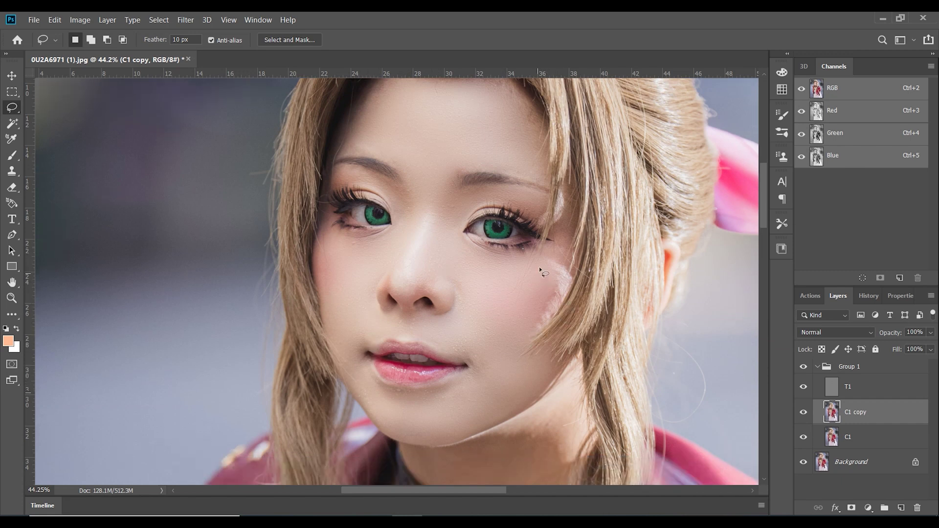
drag(526, 330, 538, 269)
right_click(551, 283)
click(608, 453)
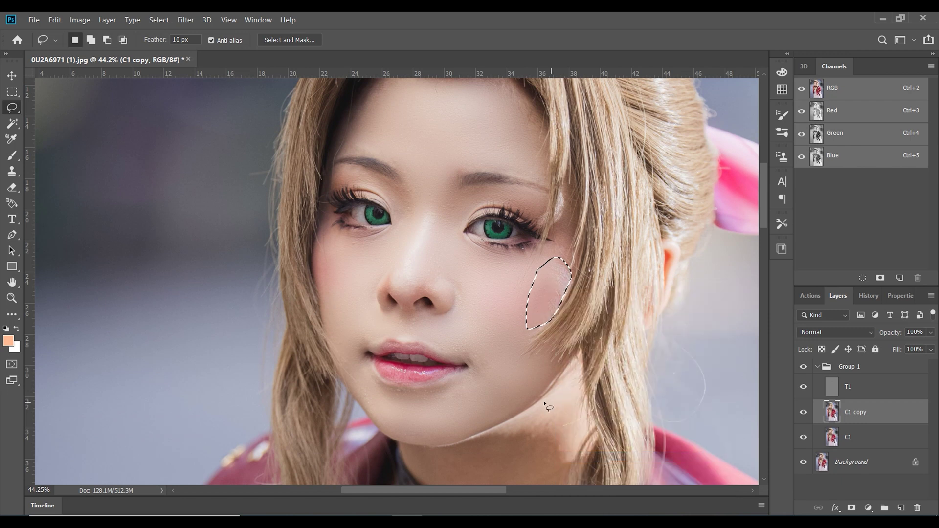
key(ctrl+d)
key(ctrl+shift+d)
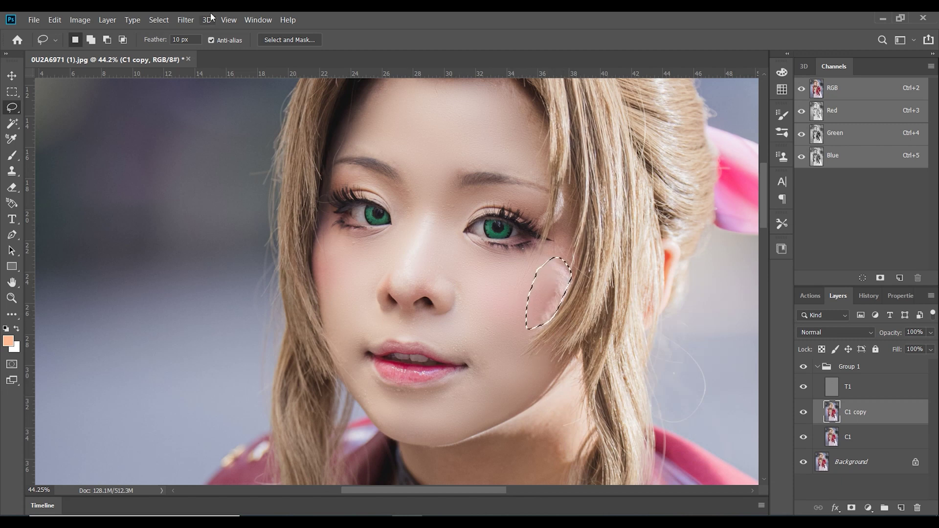
Surface Blur the cheek patch at Radius 31 with a much lower Threshold, then deselect.
click(185, 20)
mouse_move(230, 150)
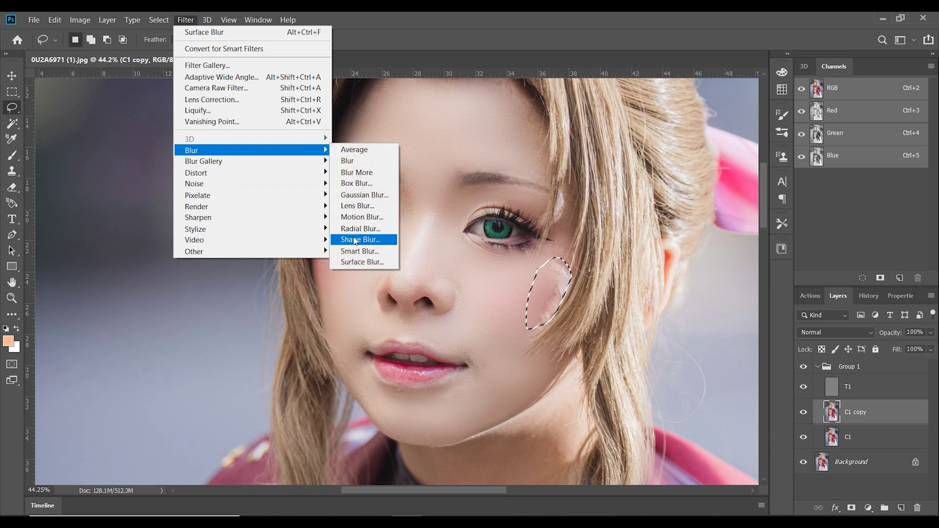
click(352, 263)
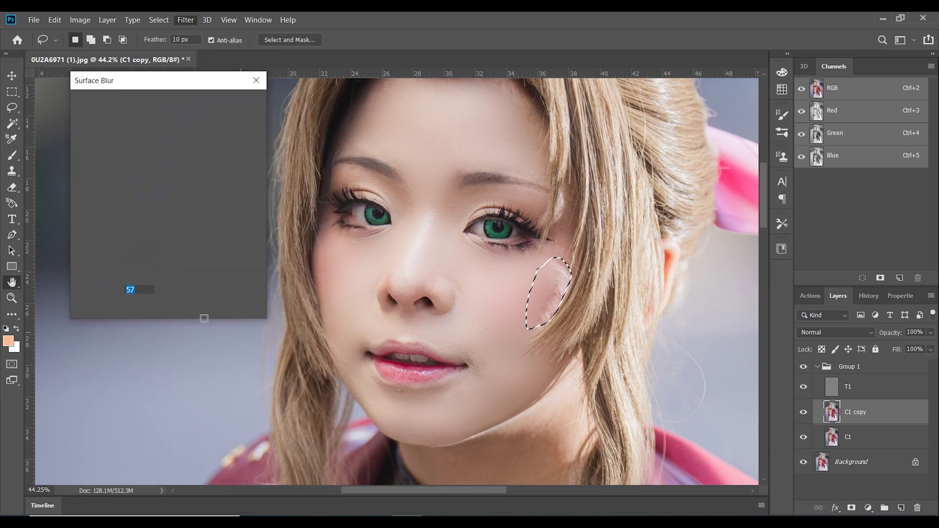
drag(106, 310, 86, 310)
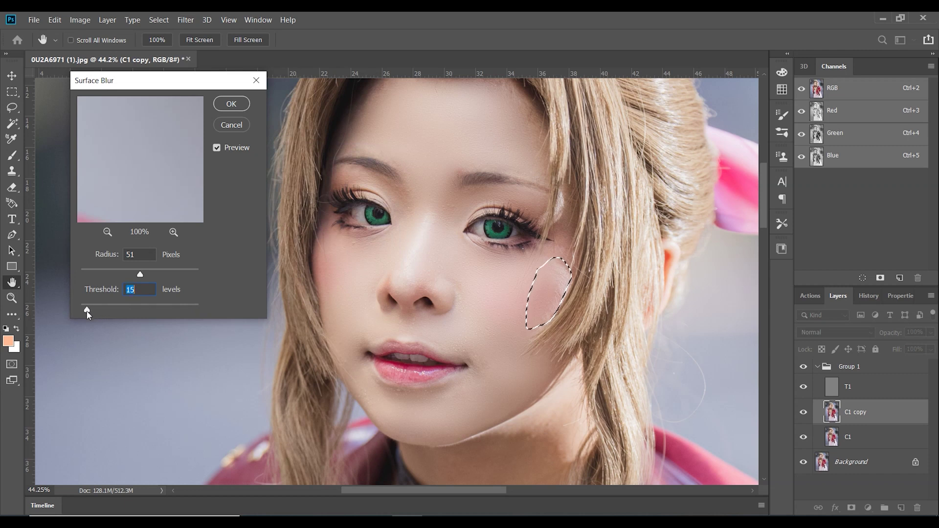
click(141, 274)
drag(127, 276, 125, 274)
drag(91, 308, 92, 310)
drag(123, 274, 116, 274)
click(231, 104)
key(ctrl+d)
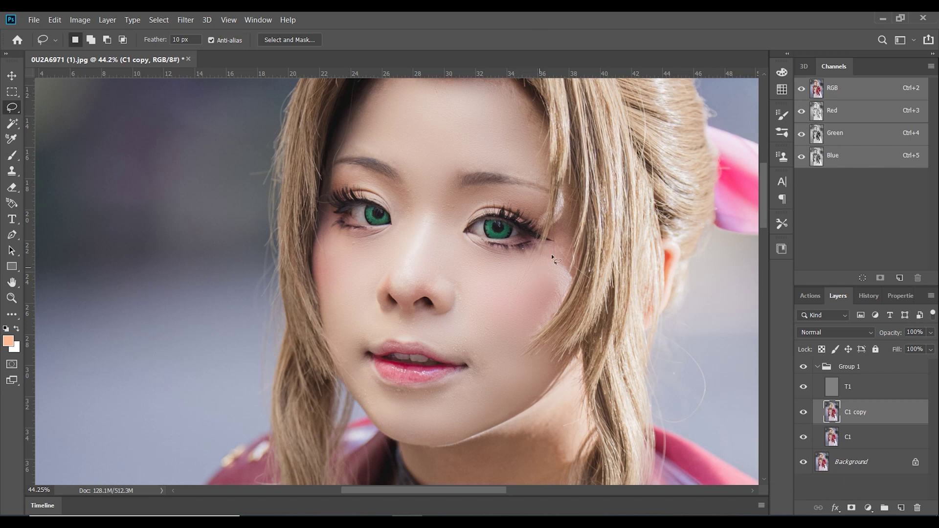
Lasso the skin patches beside the eye and above the eyelid, reapplying Surface Blur to each.
drag(536, 270, 573, 214)
drag(564, 259, 547, 273)
right_click(549, 243)
click(579, 417)
key(ctrl+d)
mouse_move(362, 167)
mouse_down()
mouse_move(397, 182)
mouse_move(406, 198)
mouse_move(347, 175)
mouse_up()
key(alt)
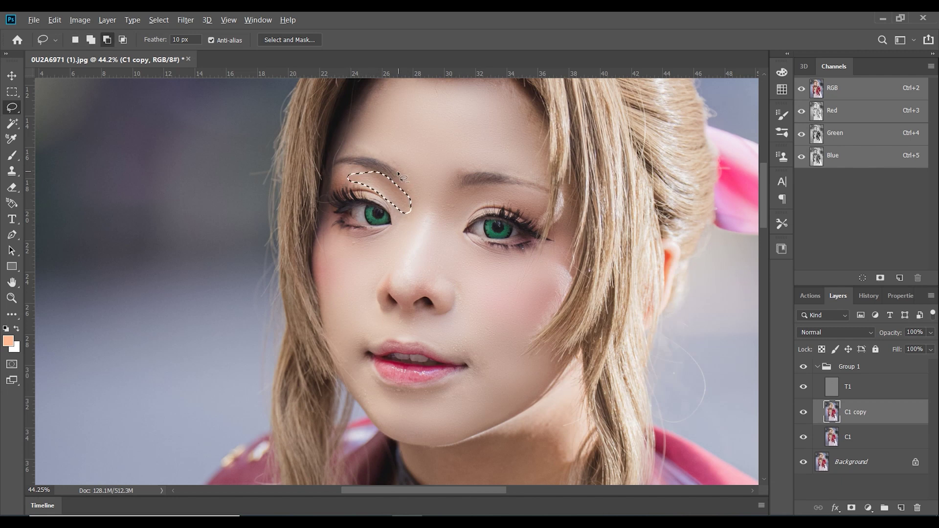
right_click(409, 201)
click(465, 372)
Toggle Group 1's visibility off and on to compare the retouch before and after.
scroll(477, 194, down, 1)
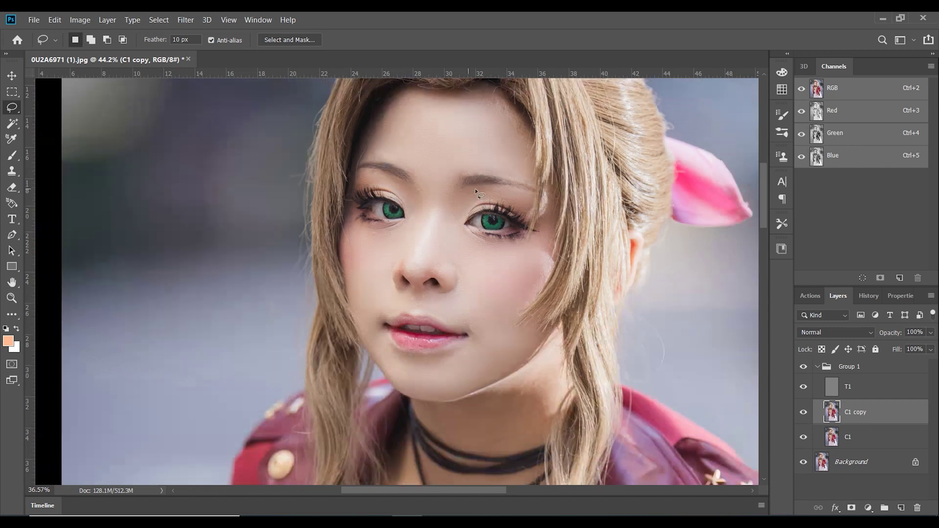
scroll(477, 193, down, 1)
click(806, 366)
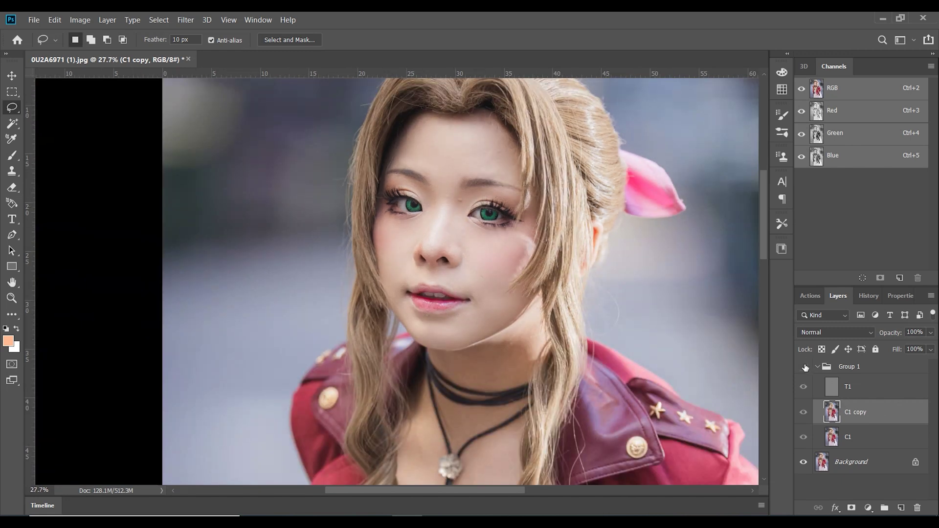
click(806, 366)
click(806, 367)
click(805, 367)
scroll(575, 294, up, 2)
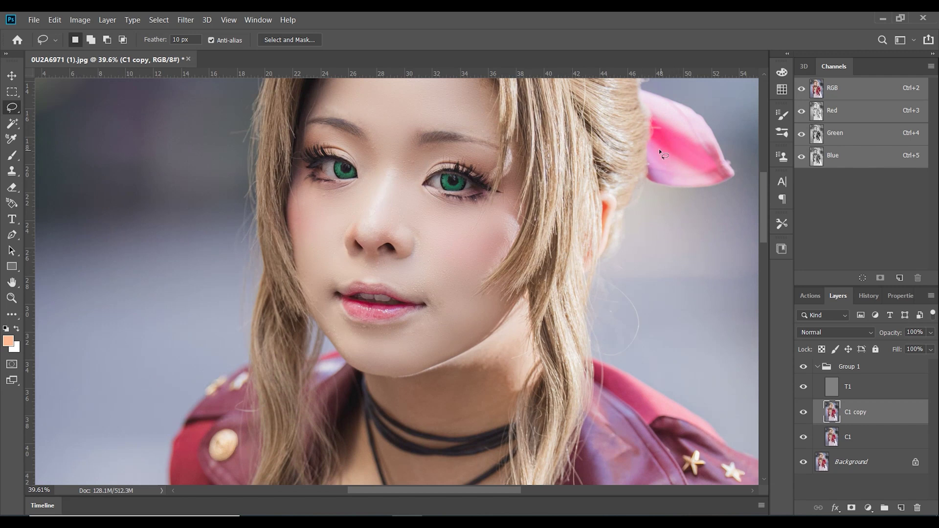
scroll(584, 140, up, 3)
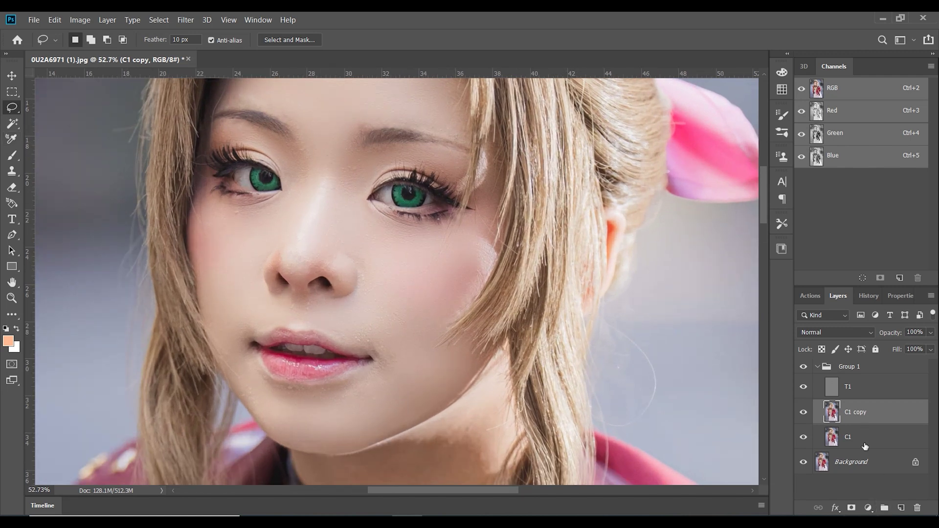
Add a darkening Curves 1 adjustment inside Group 1 and invert its mask to black.
click(864, 370)
click(868, 507)
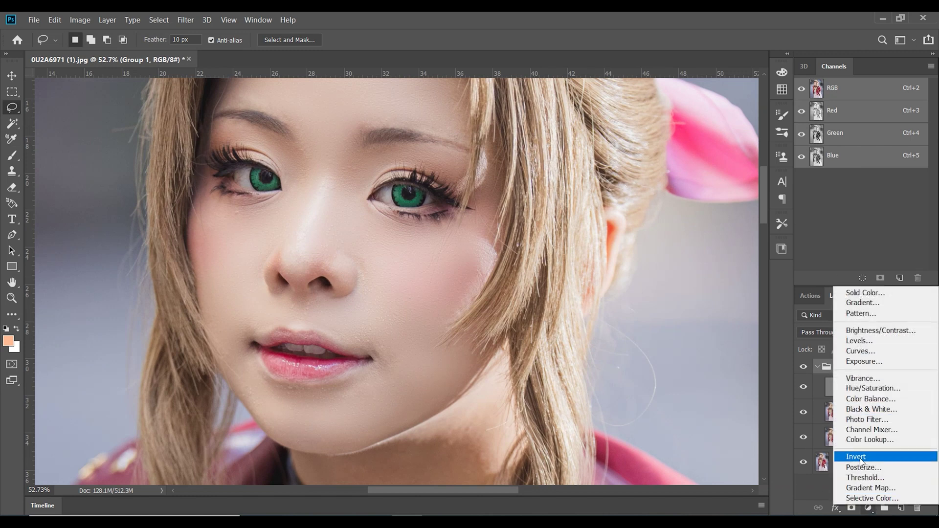
click(874, 352)
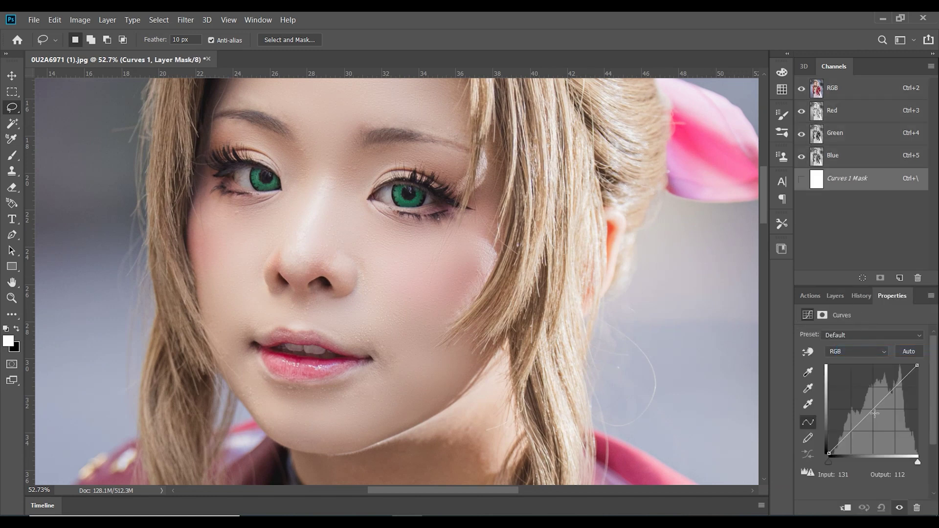
drag(879, 404, 879, 419)
click(834, 296)
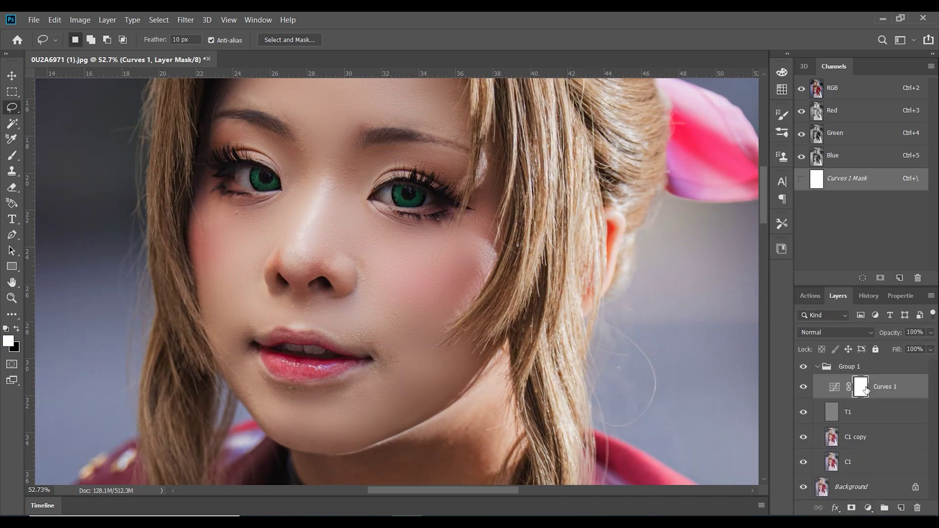
key(ctrl+i)
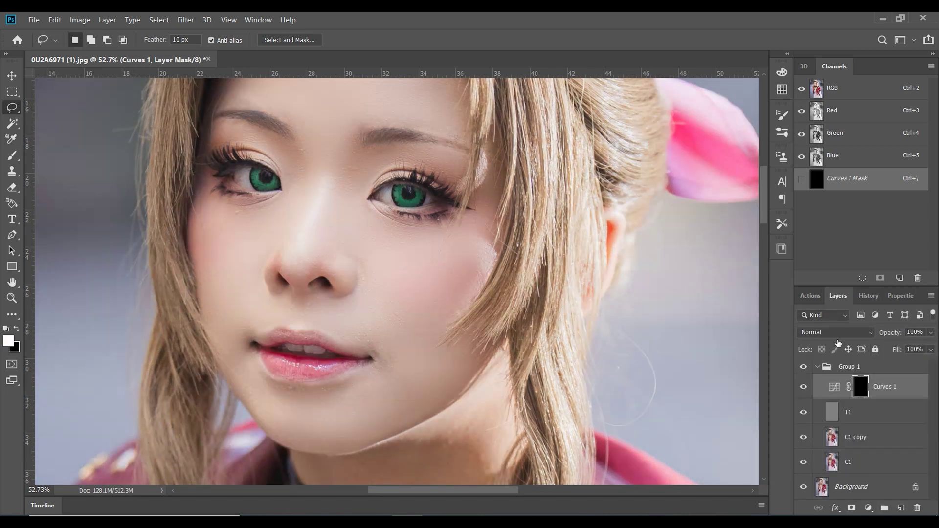
click(19, 153)
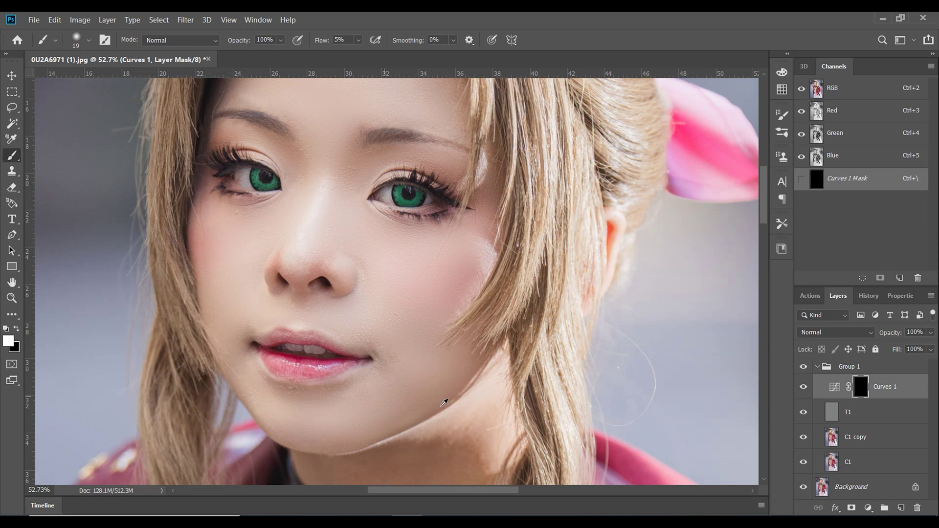
Resize the brush via 109 and 131 px to a final 337 px, then zoom out.
drag(464, 397, 506, 416)
drag(336, 225, 347, 216)
drag(322, 183, 295, 181)
drag(462, 409, 484, 384)
scroll(528, 384, down, 5)
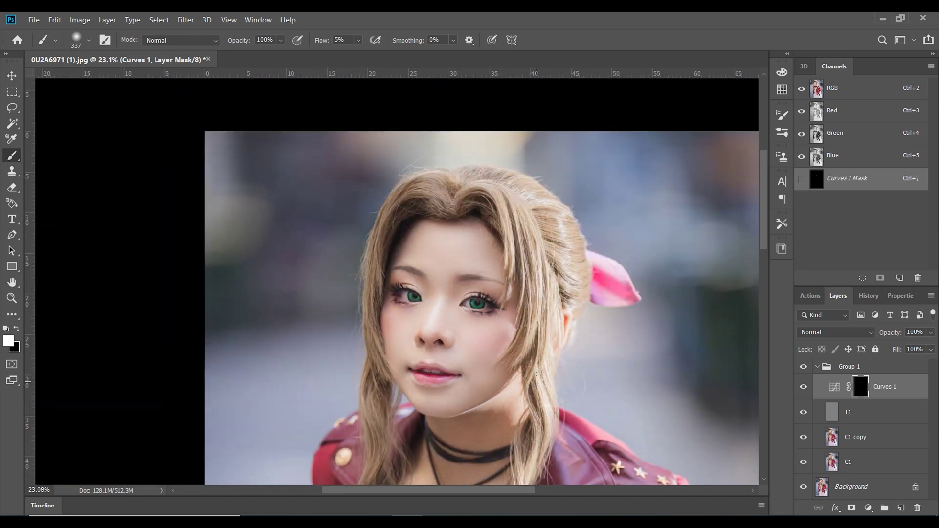
scroll(538, 370, down, 2)
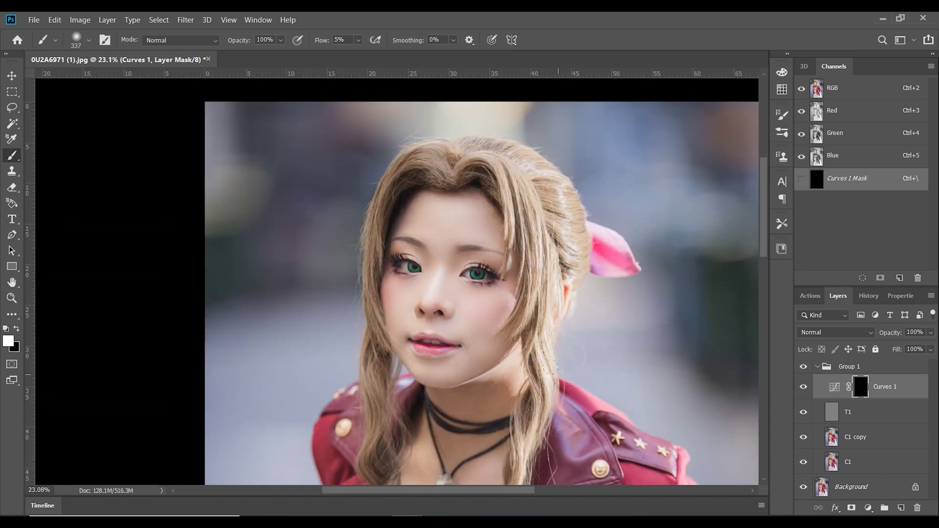